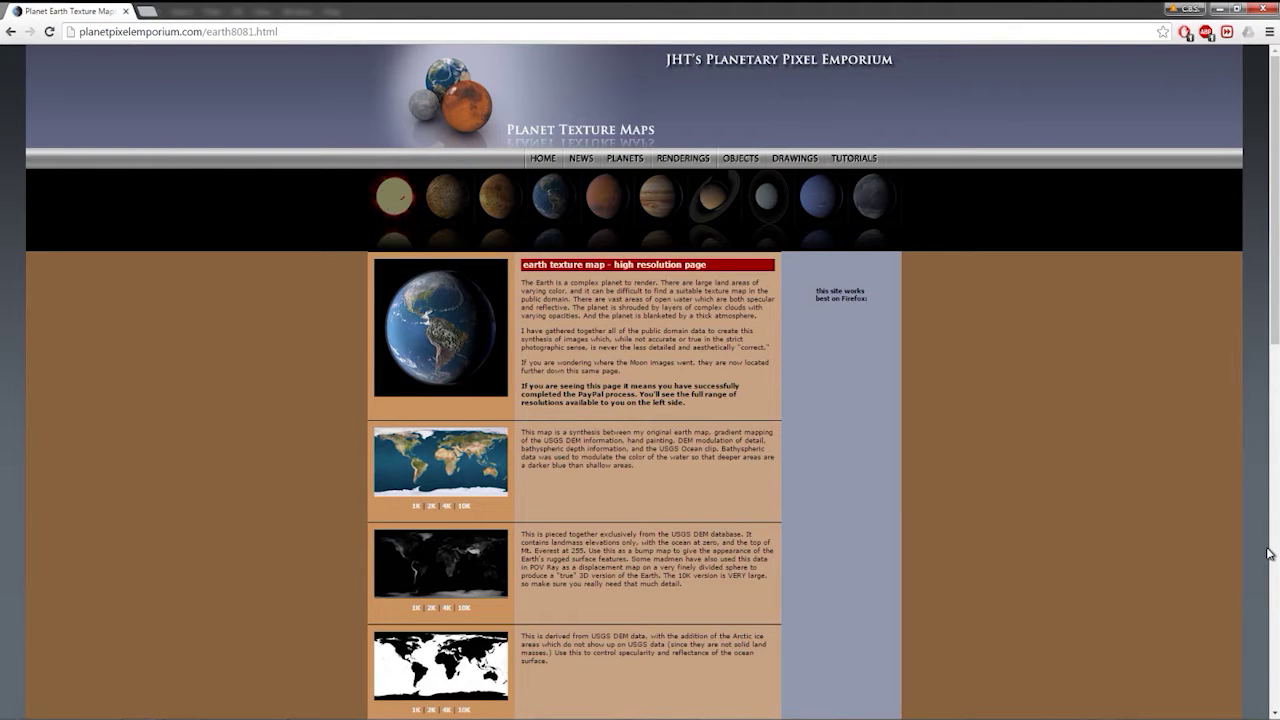
Step: Start saving the 1K Earth map from its link, then close the save window without saving
right_click(419, 512)
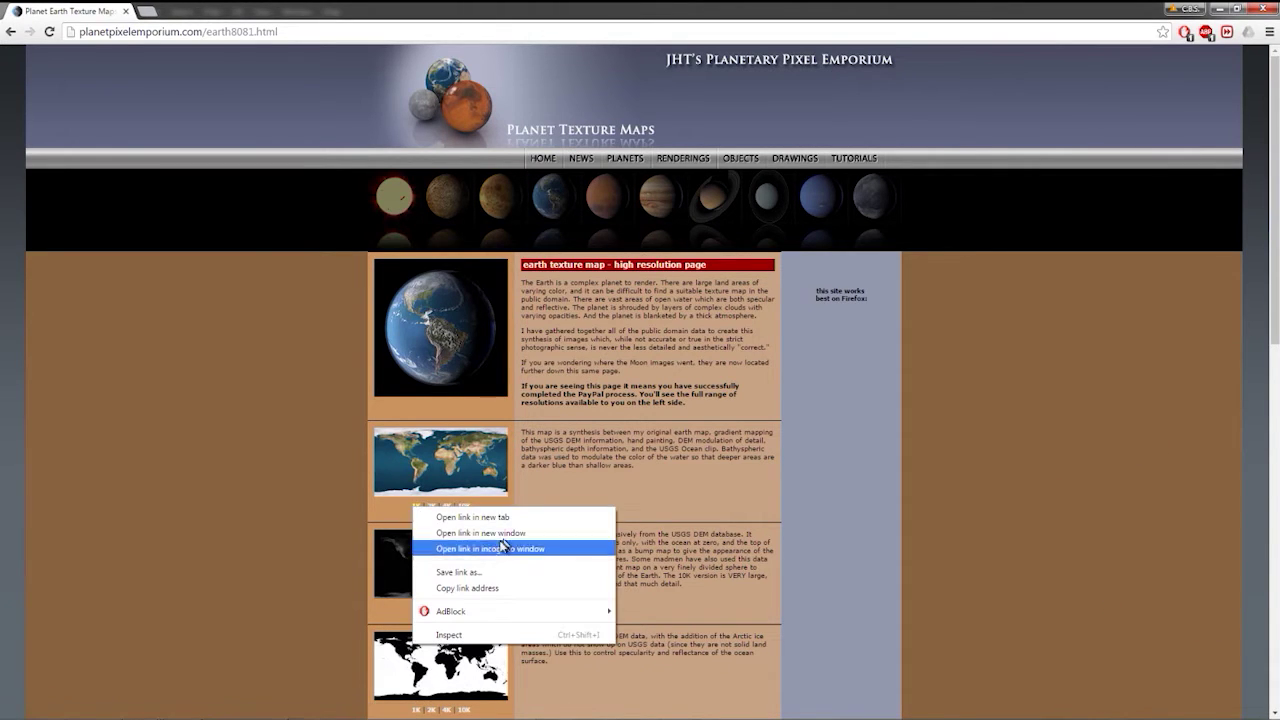
click(481, 578)
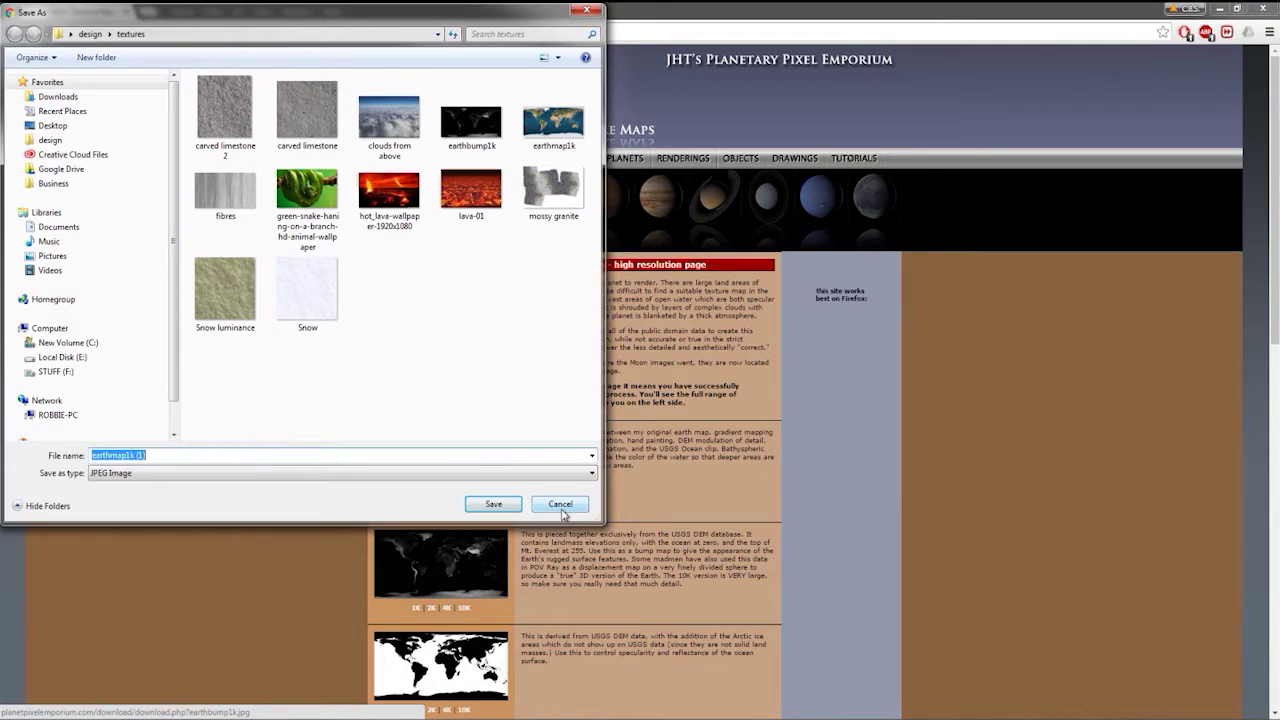
click(561, 508)
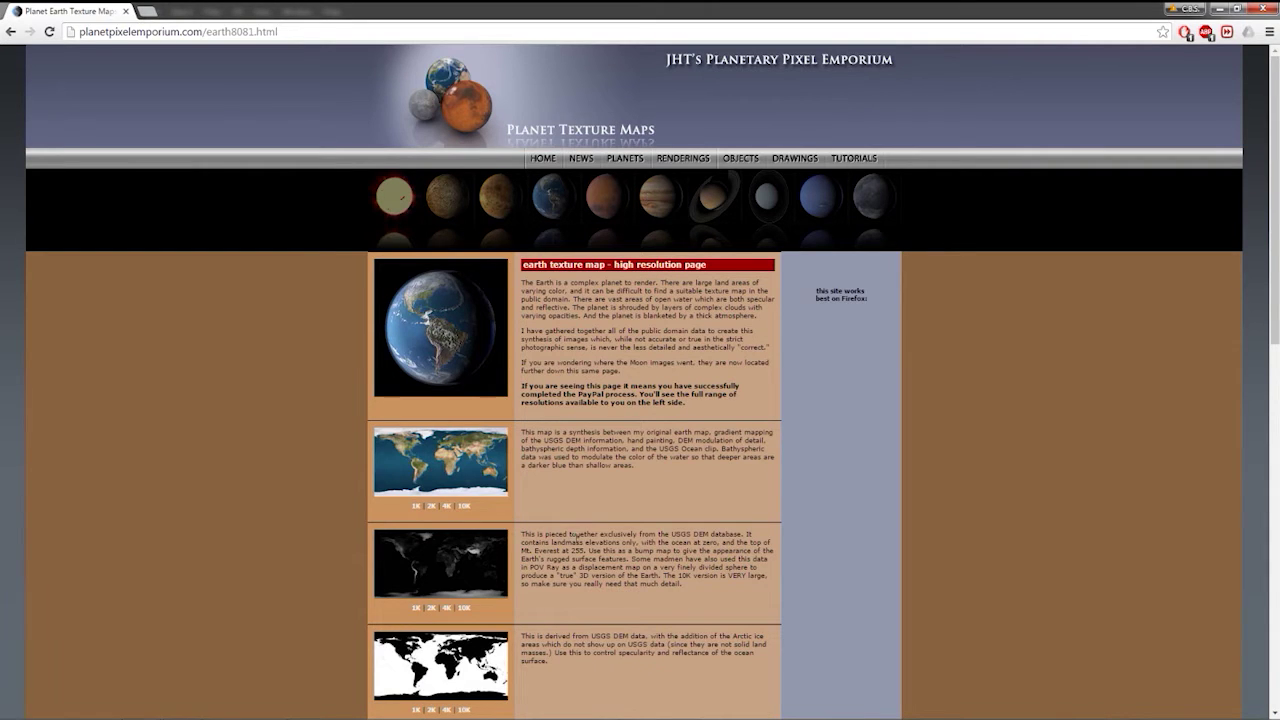
Step: Resize the Earth map in Photoshop to 1000 × 1000 px
click(300, 715)
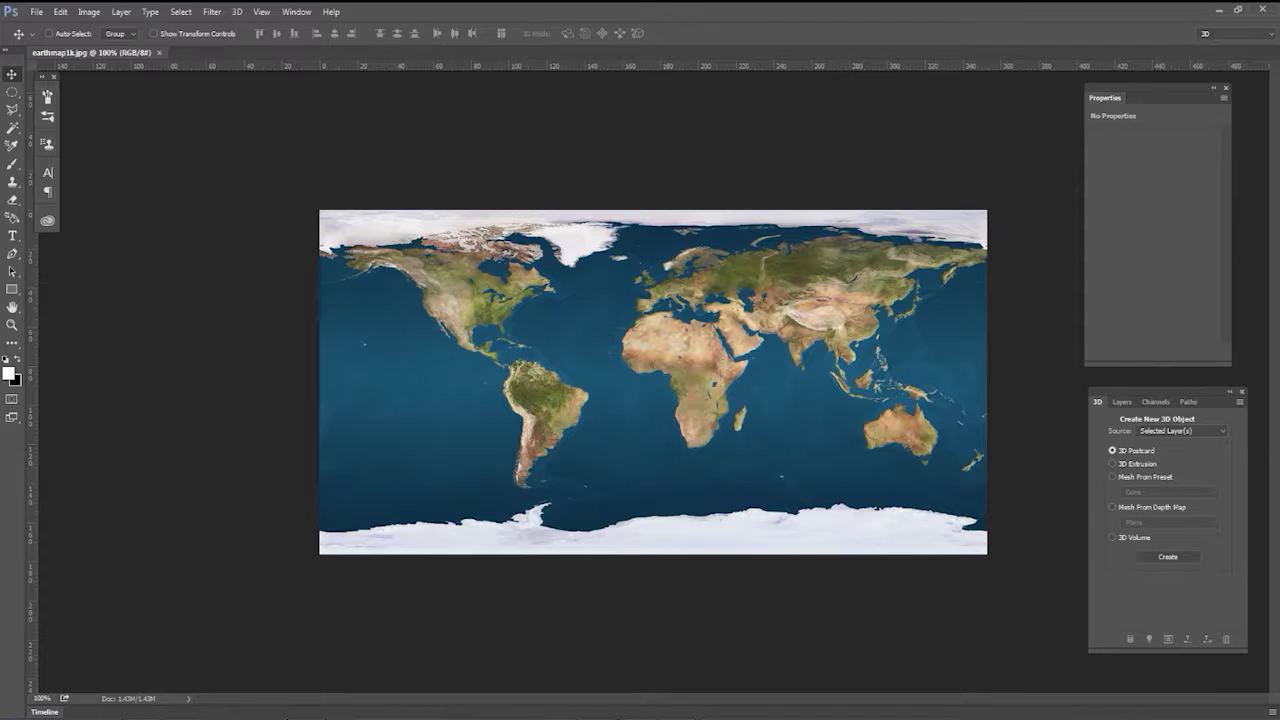
click(89, 13)
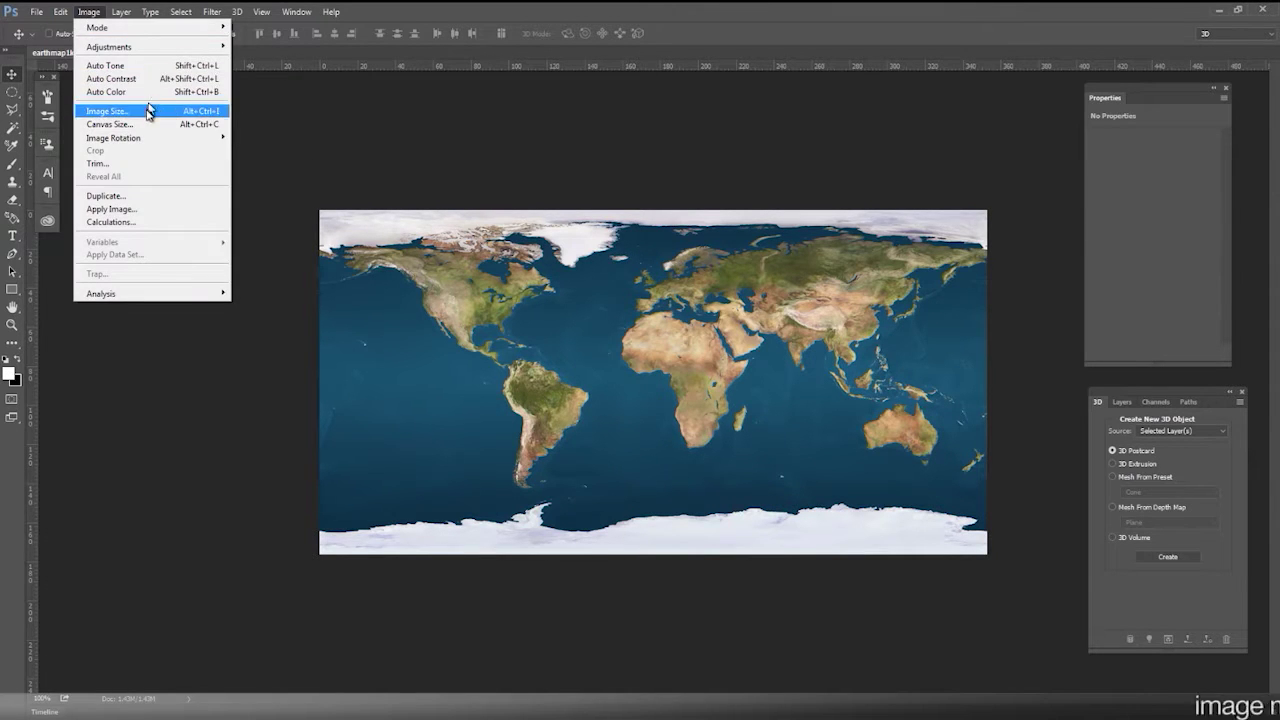
click(148, 112)
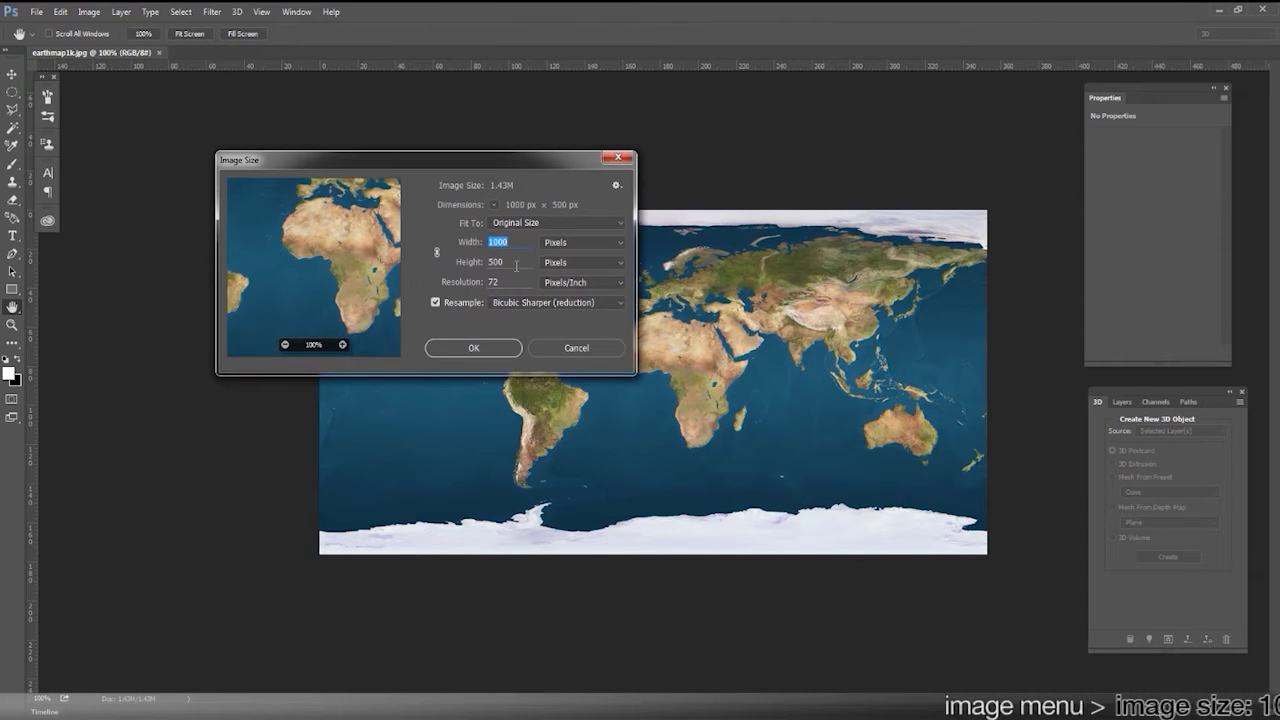
key(Tab)
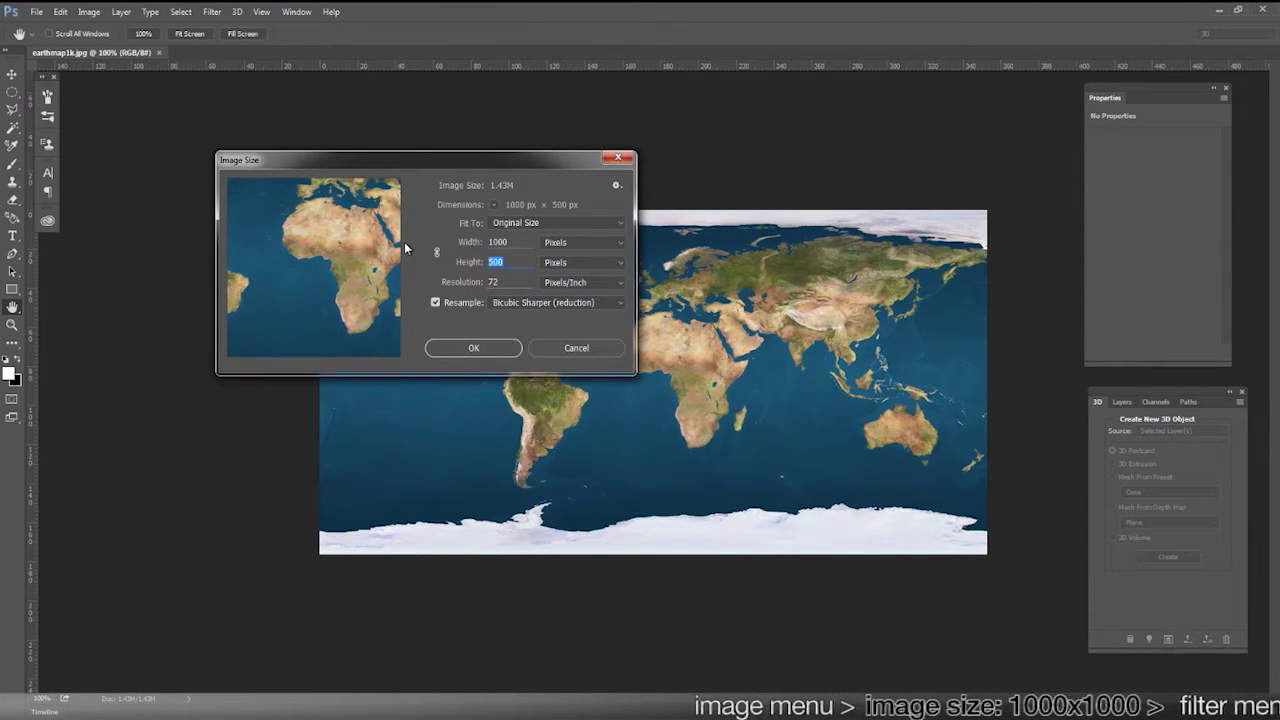
text(1000)
key(Return)
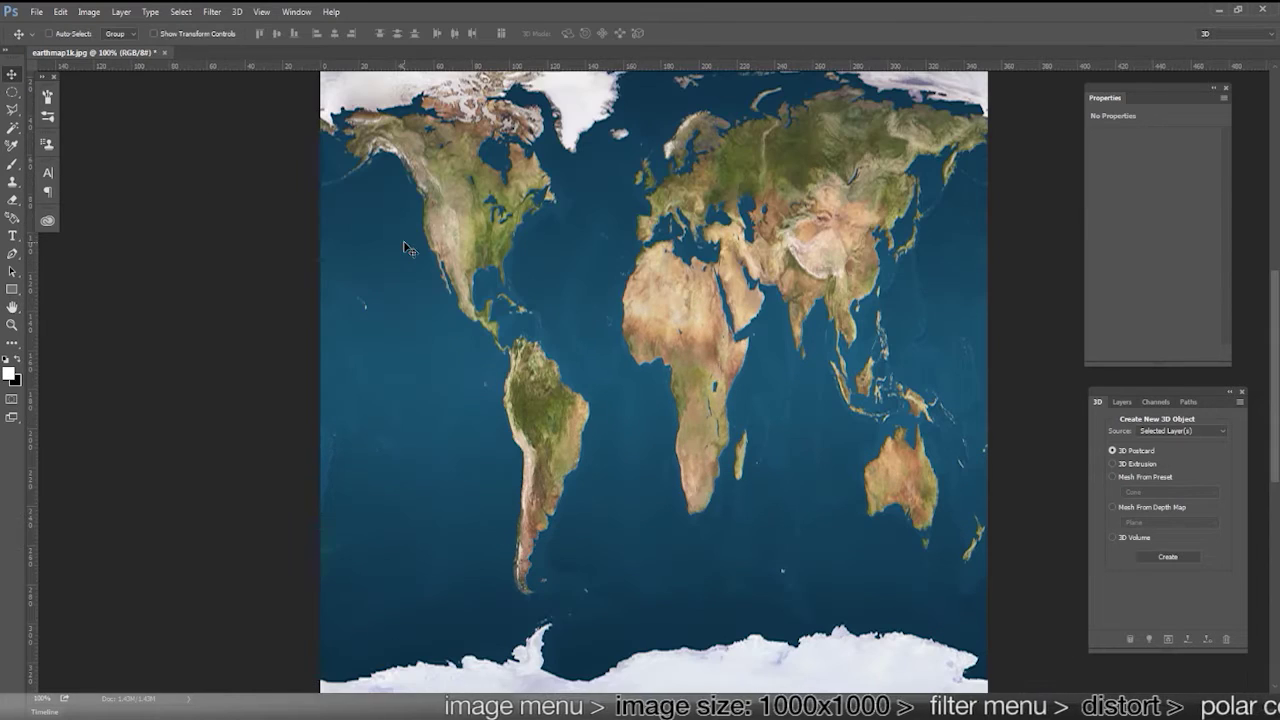
Step: Apply Polar Coordinates (Rectangular to Polar) to wrap the map into a north-pole disc
click(212, 11)
mouse_move(354, 229)
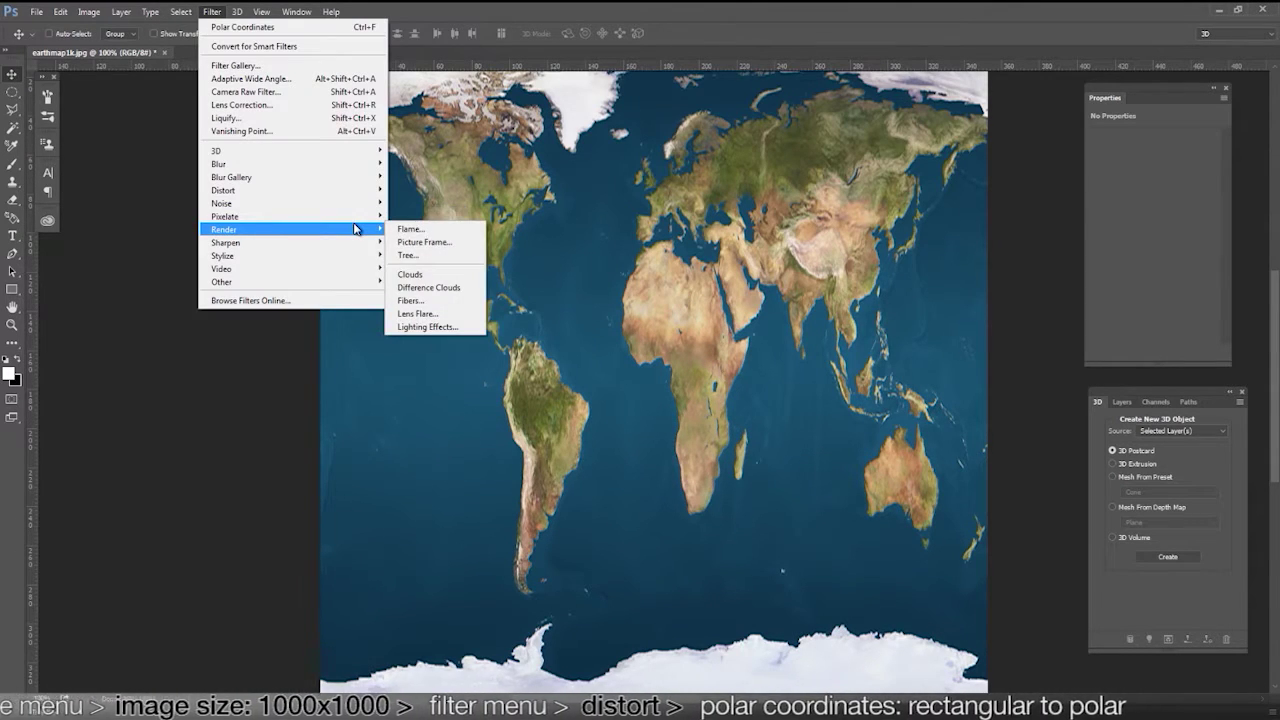
mouse_move(352, 200)
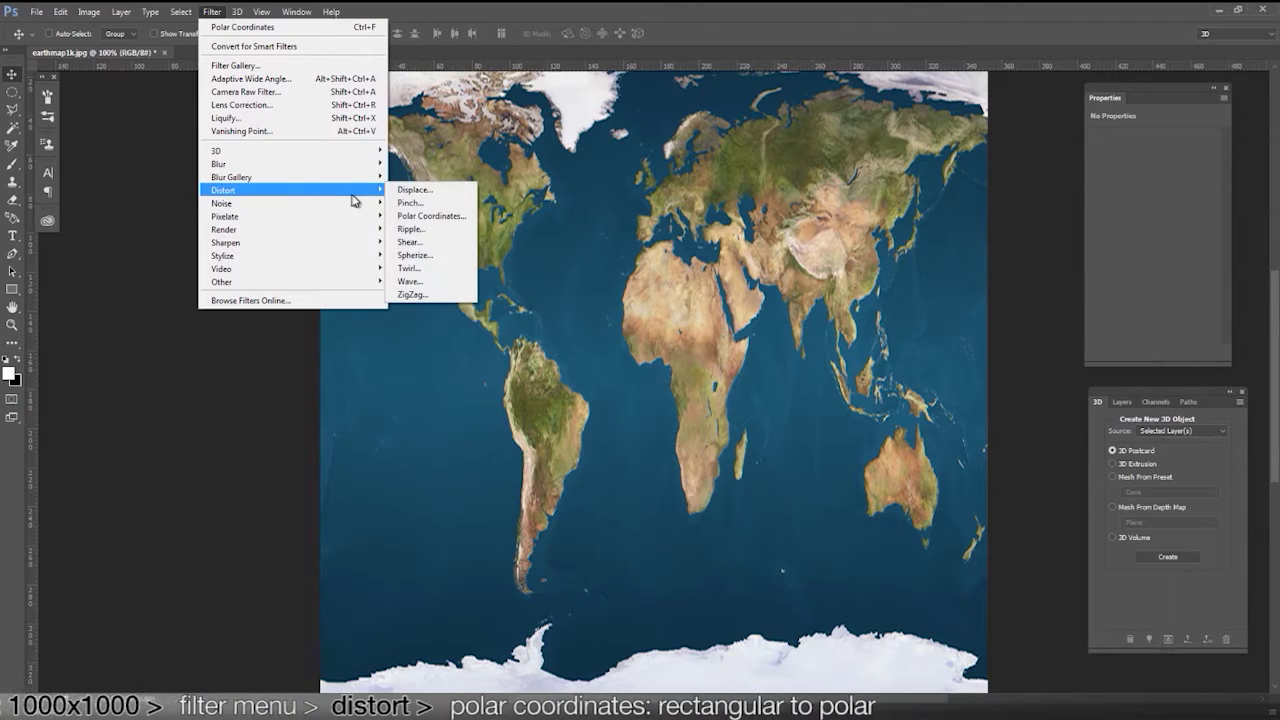
click(430, 215)
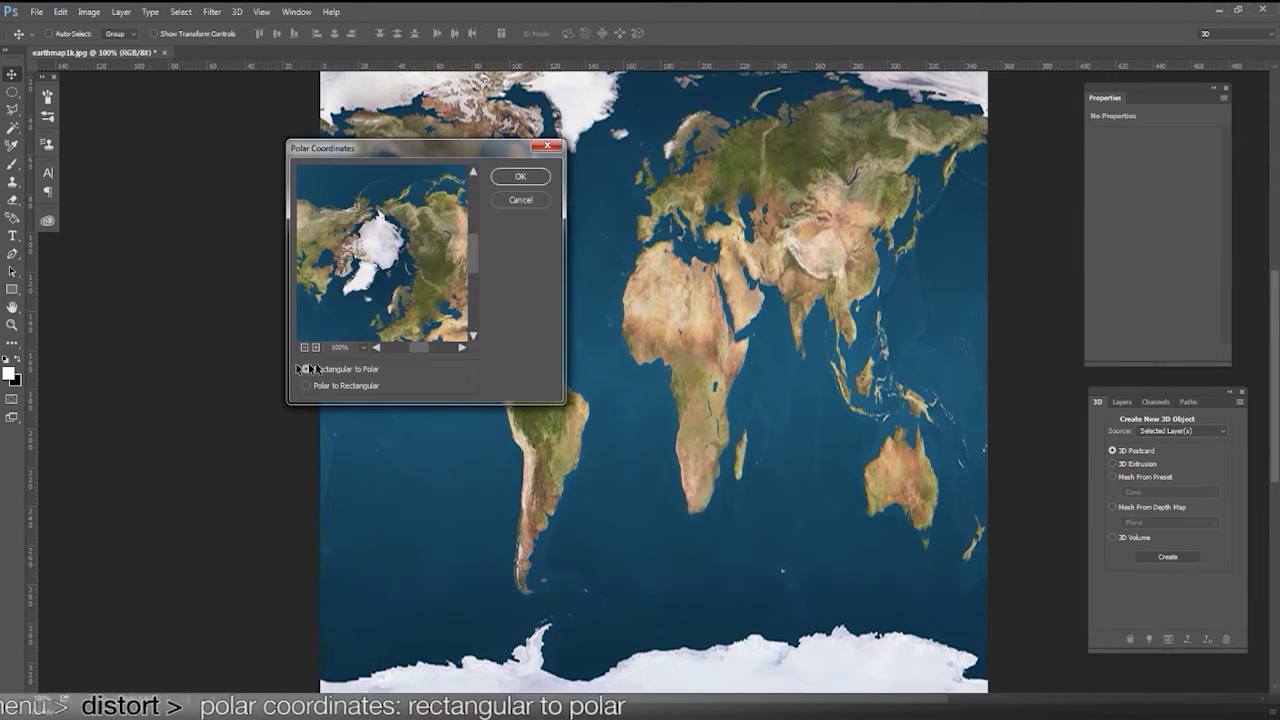
click(520, 176)
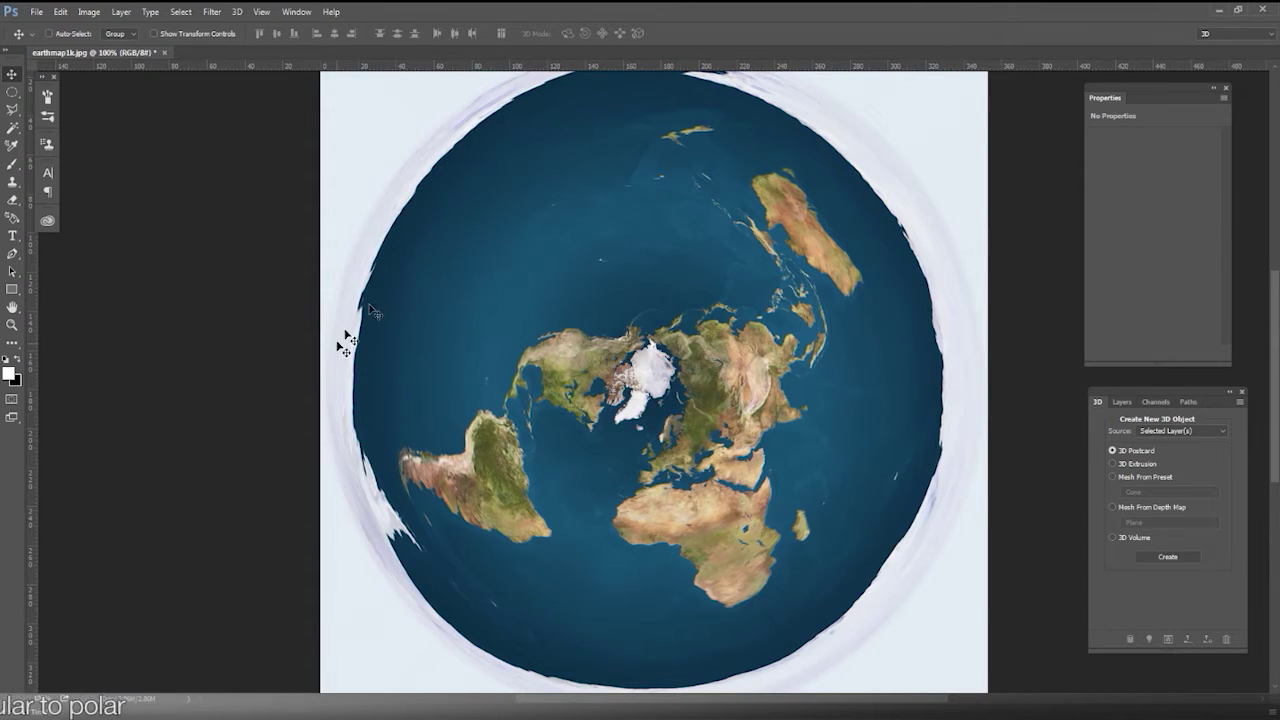
Step: Unlock the Background into Layer 0 and select the whole canvas
click(1121, 402)
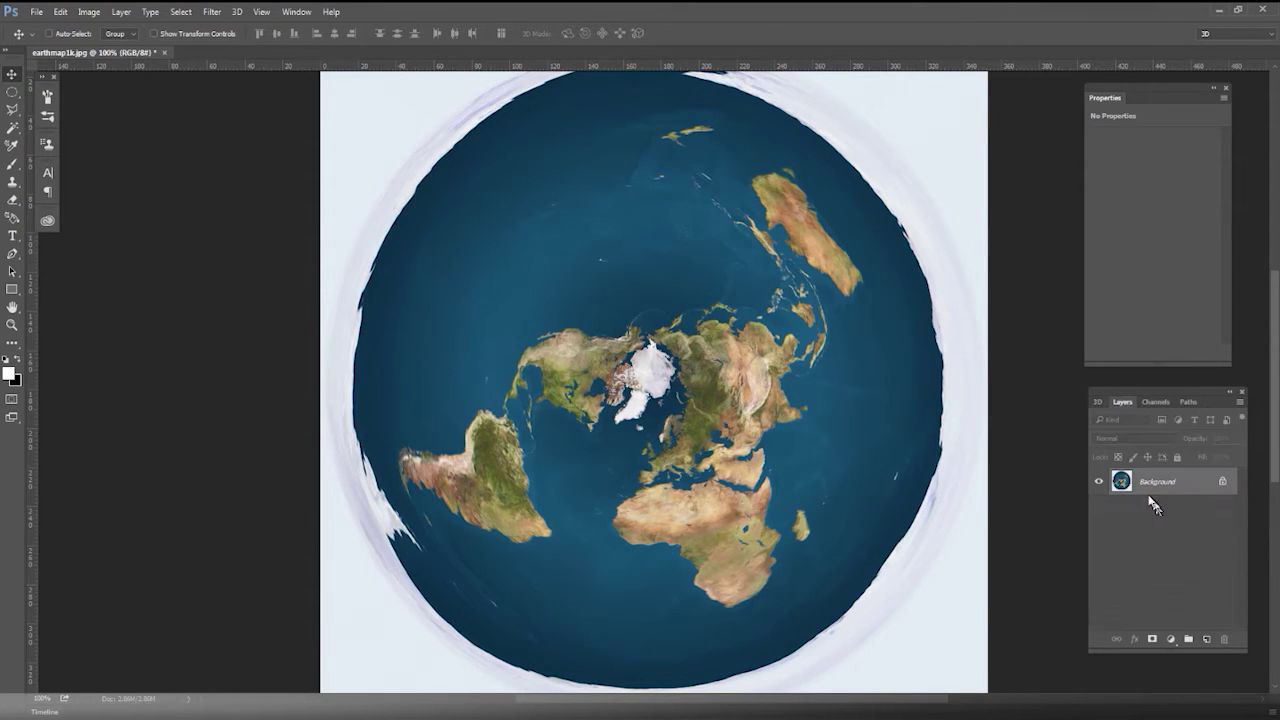
double_click(1158, 483)
key(Return)
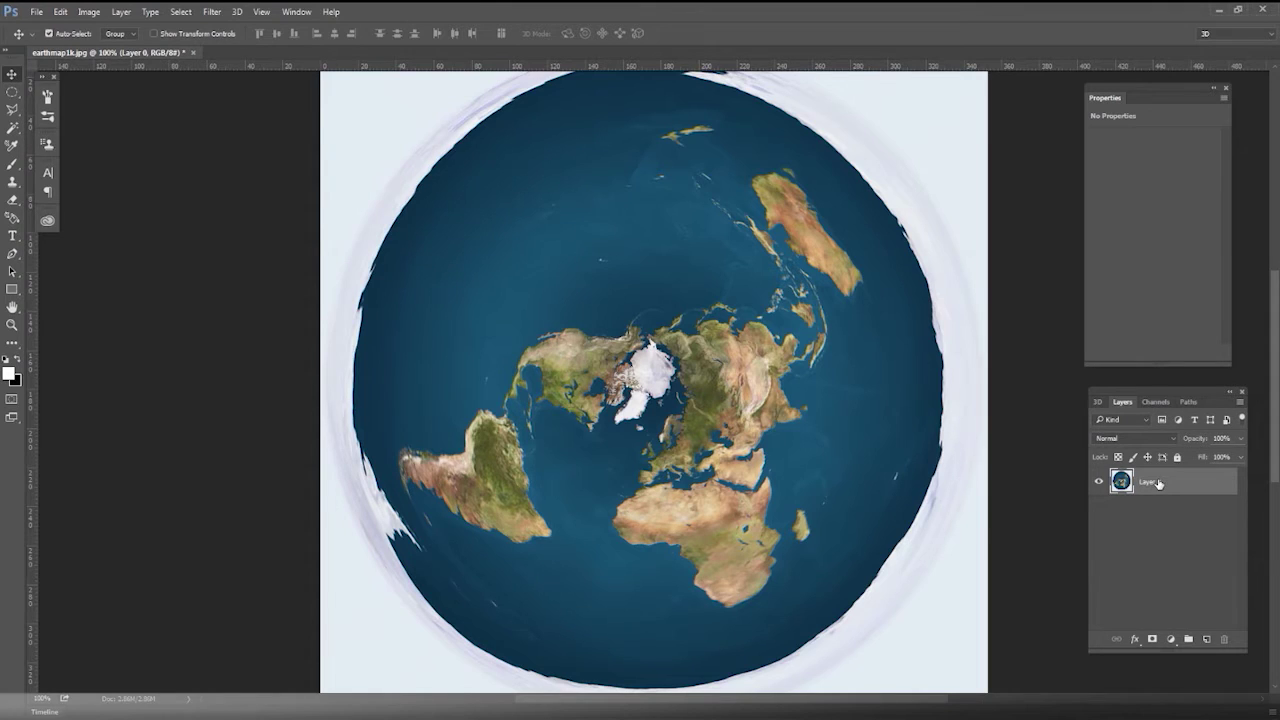
key(ctrl+a)
Step: Create a 3D Postcard from the Earth disc and orbit the camera to view it flat
click(1100, 403)
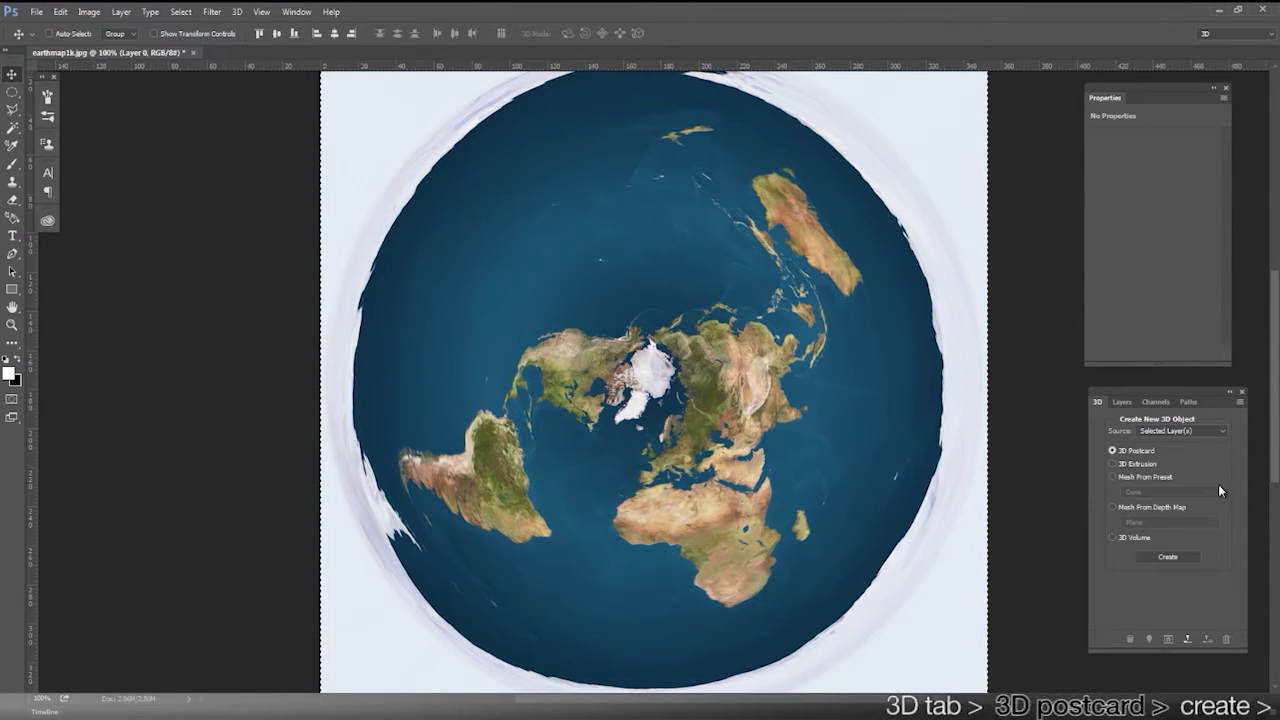
click(1168, 558)
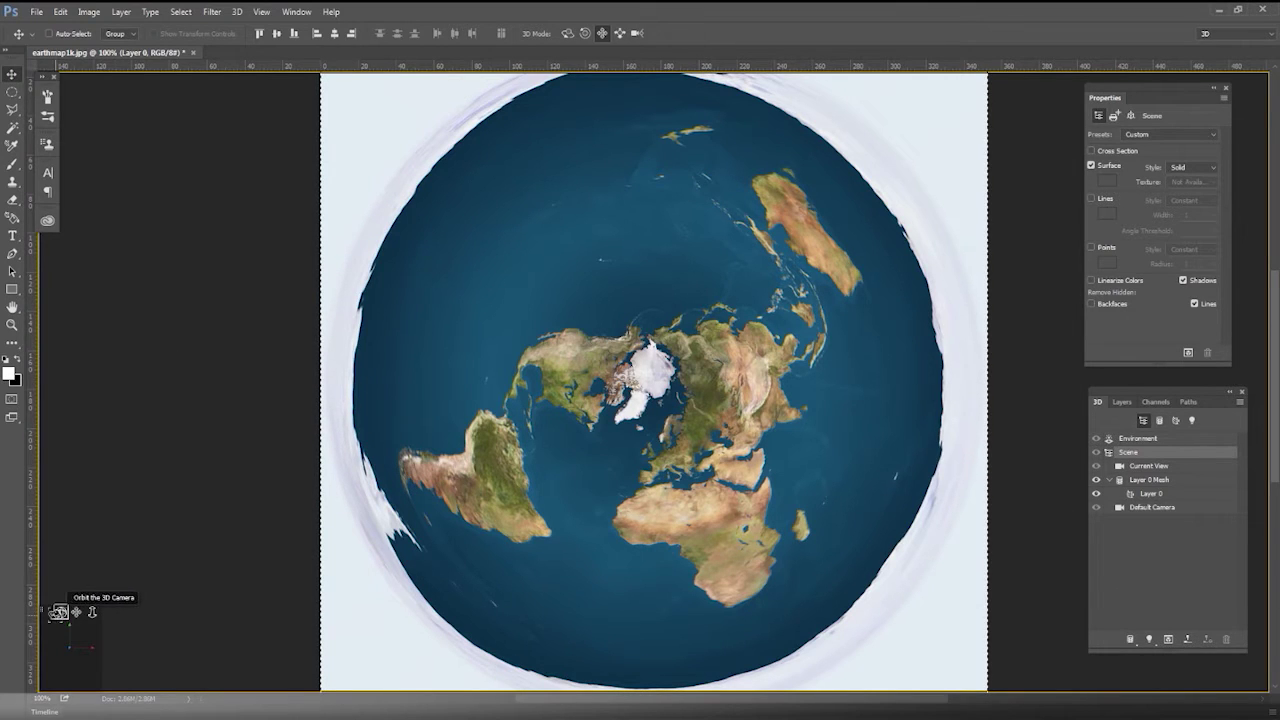
drag(61, 611, 60, 561)
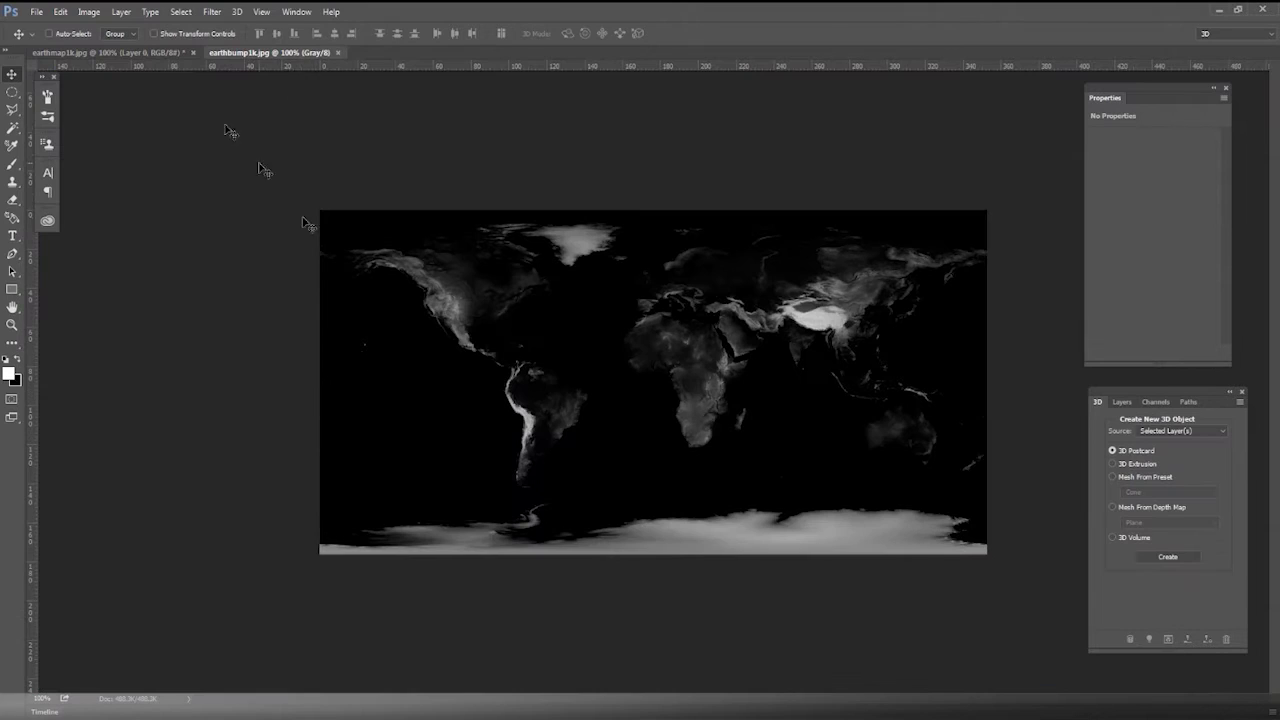
Step: Resize earthbump1k.jpg to 1000 × 1000 px
click(89, 12)
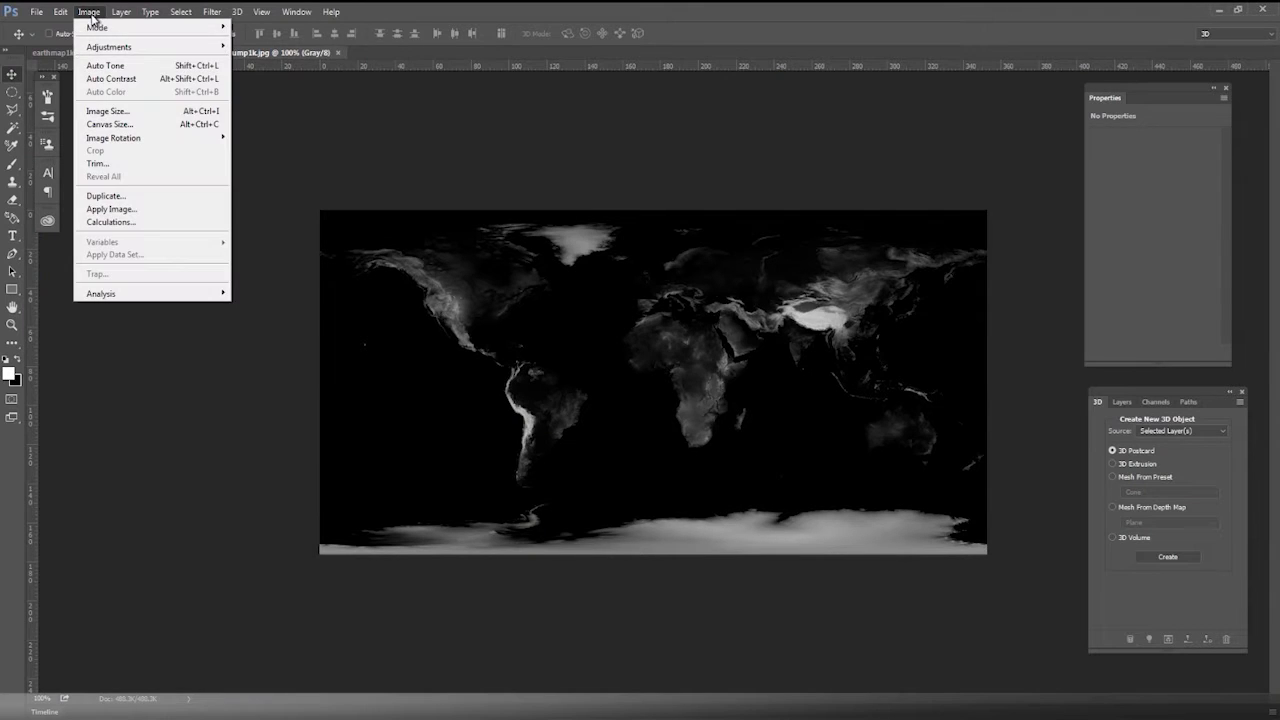
click(183, 110)
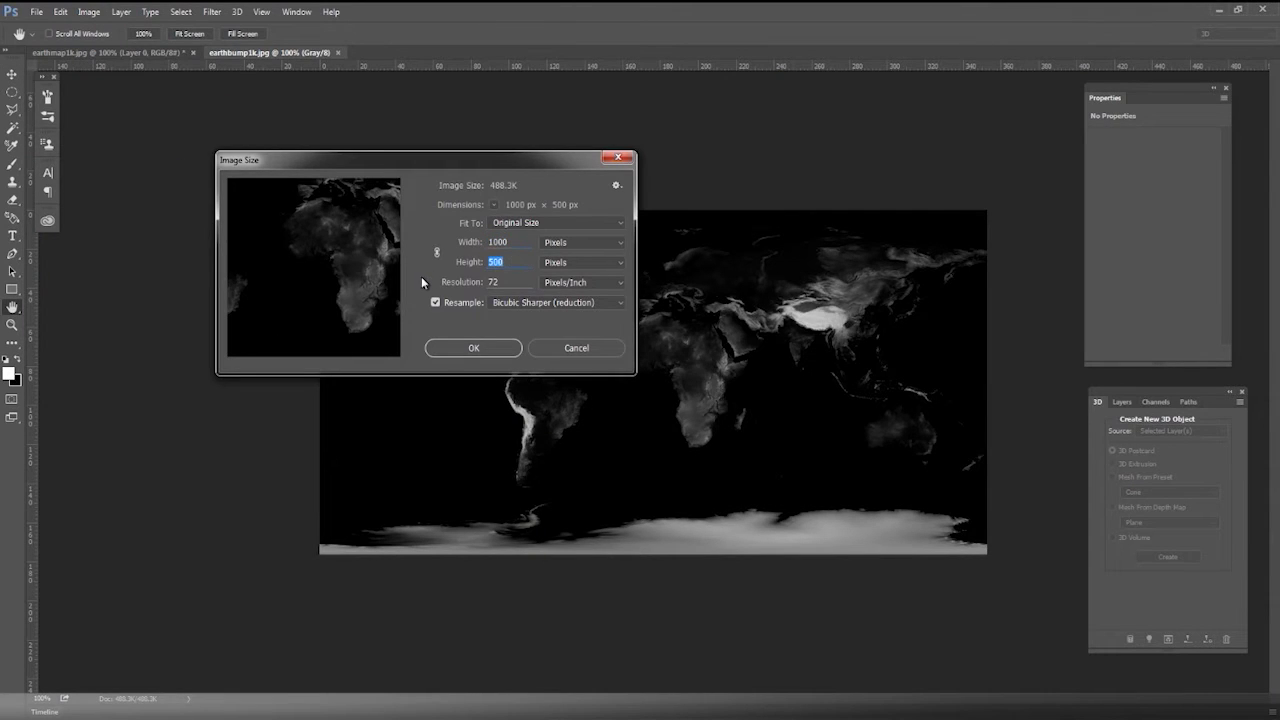
text(1000)
key(Return)
Step: Build a Depth Map plane mesh from the bump map layer
key(v)
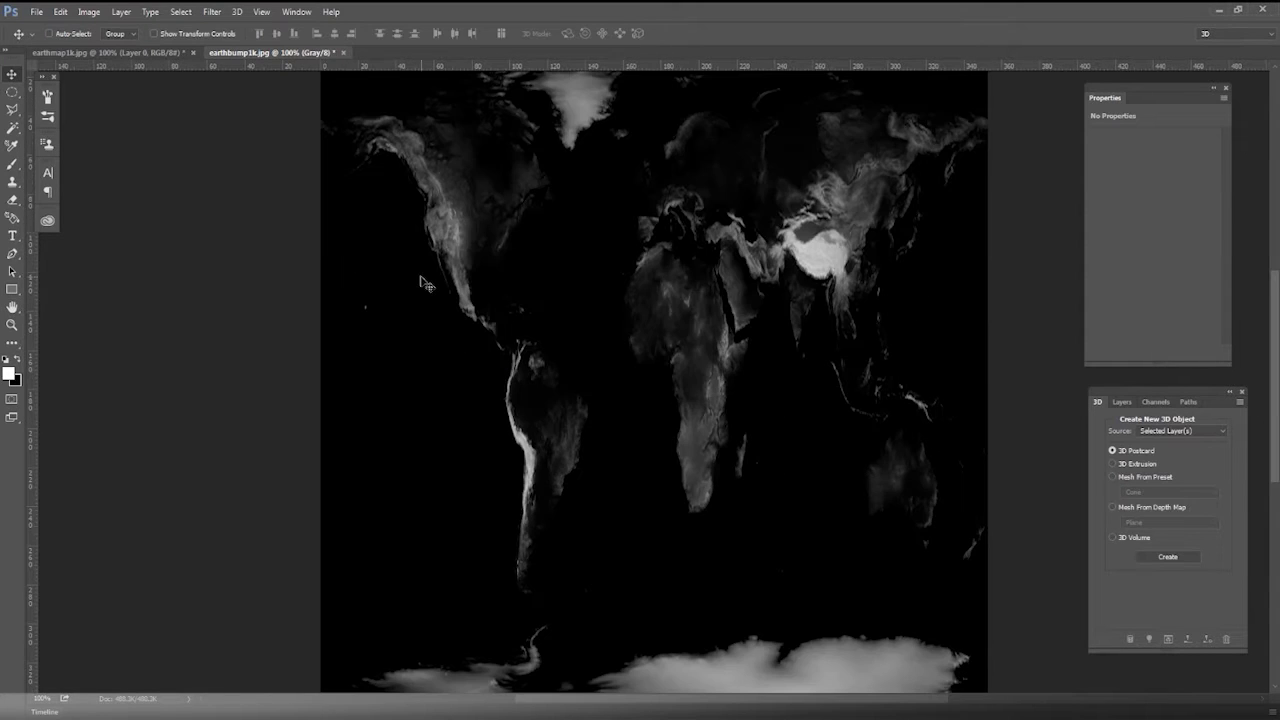
click(237, 11)
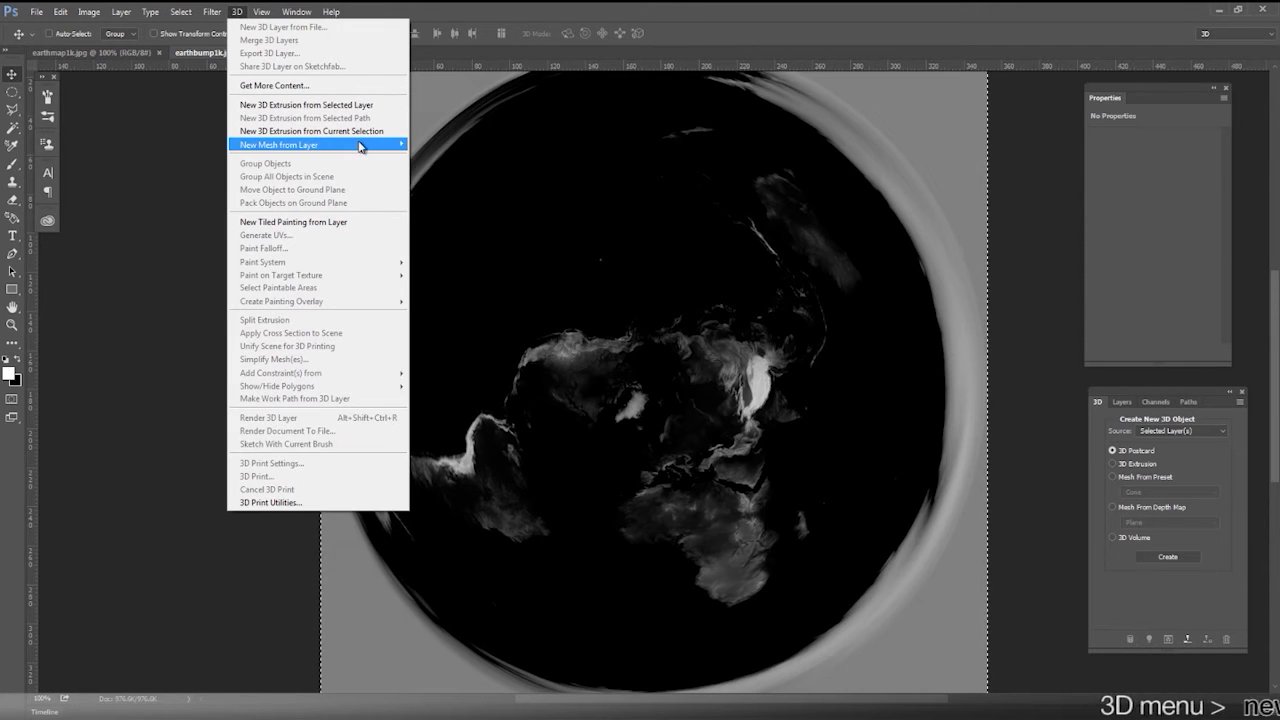
mouse_move(360, 147)
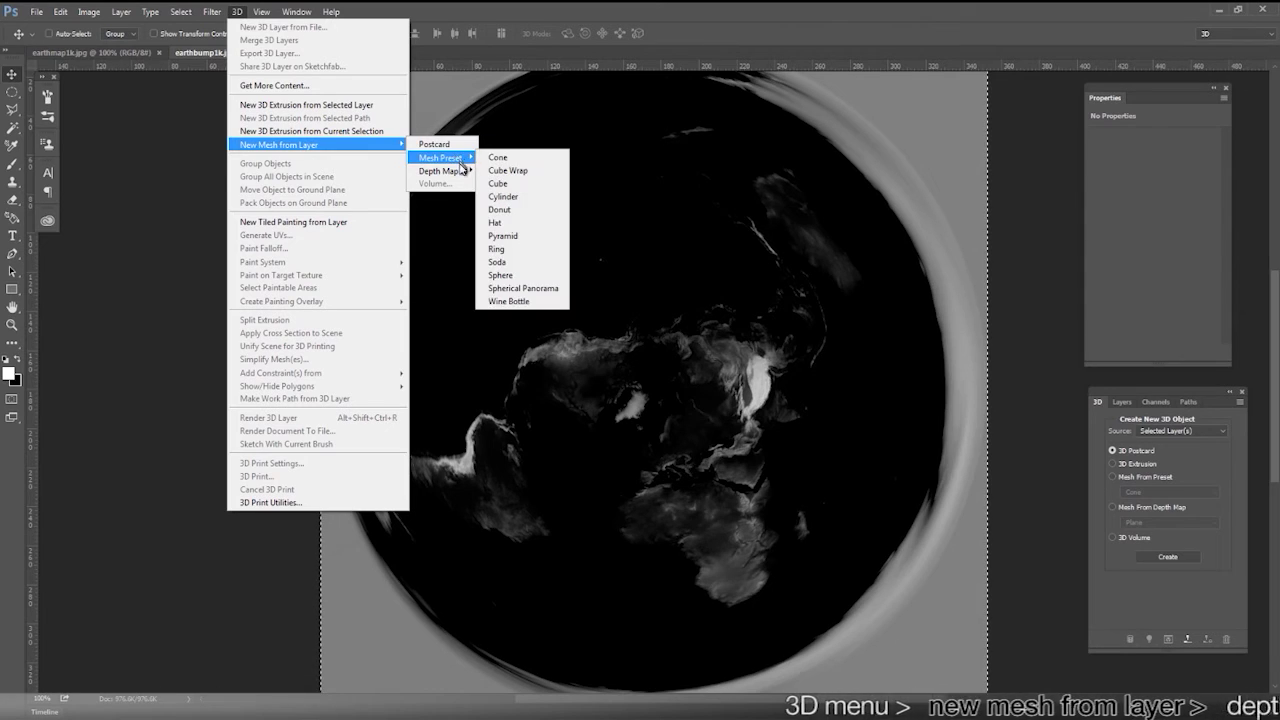
mouse_move(448, 173)
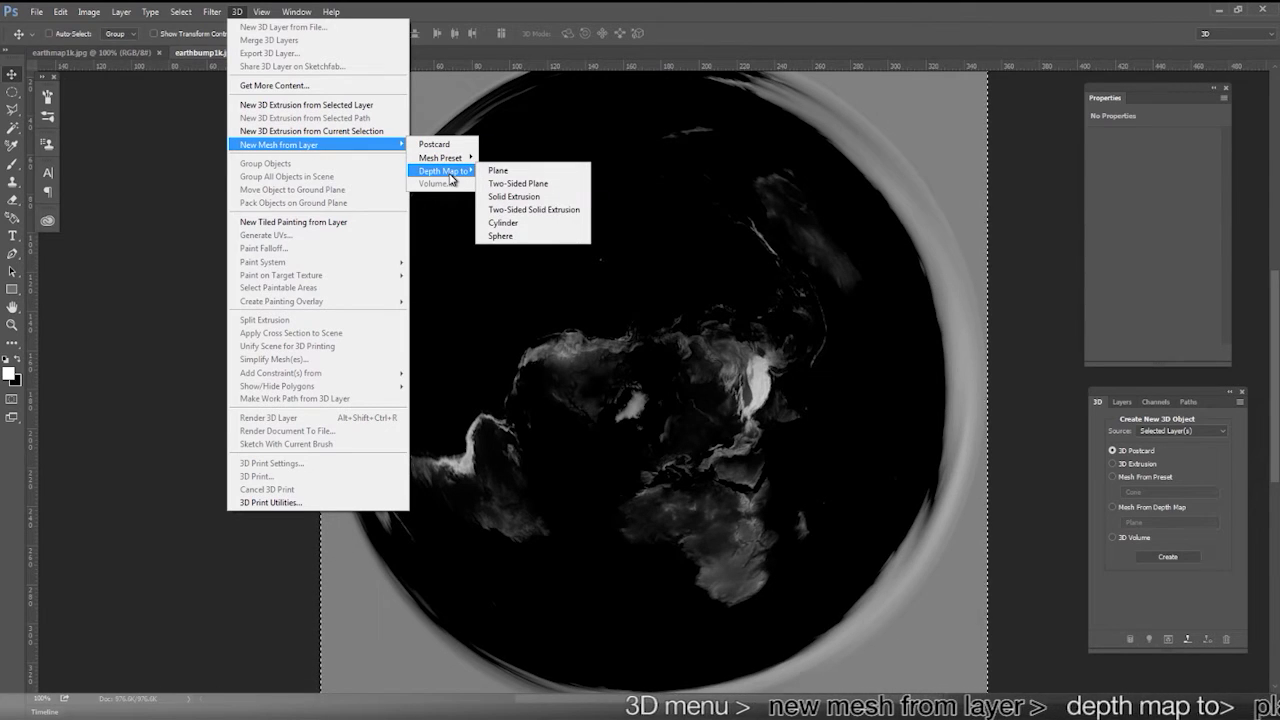
click(507, 175)
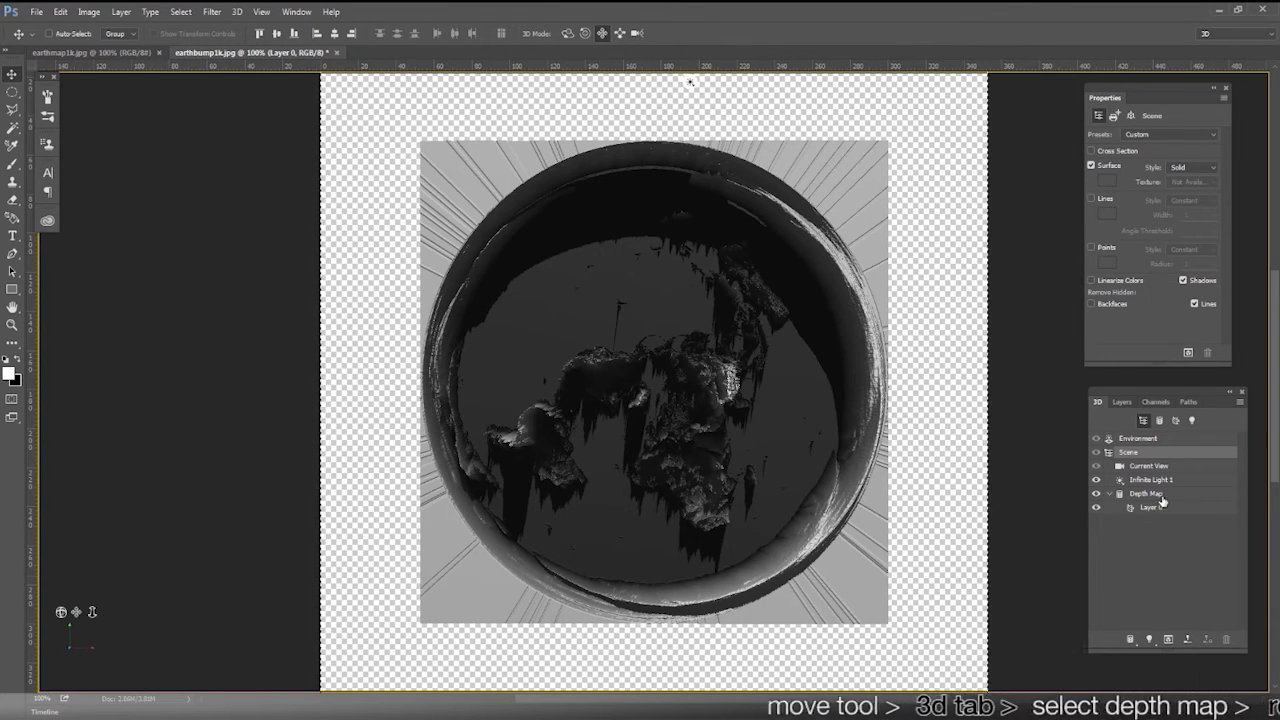
Step: Select the Depth Map mesh in the 3D panel for transforming
click(858, 366)
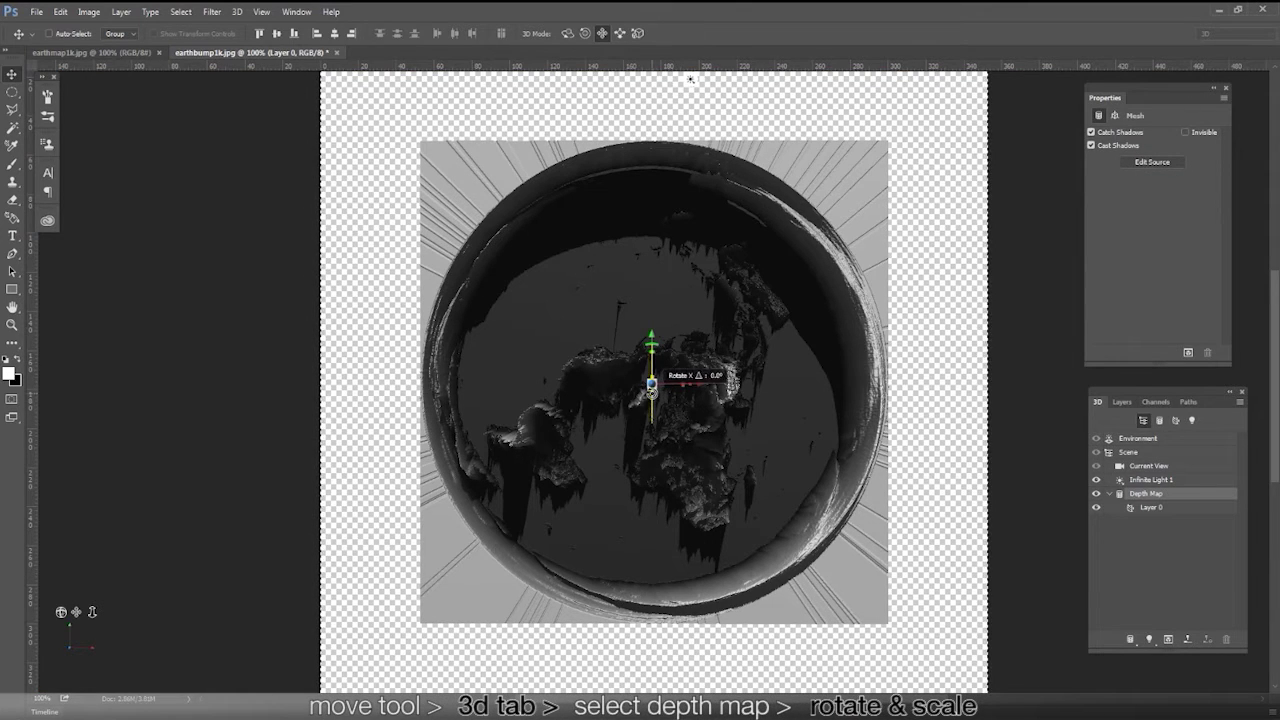
Step: Tilt the relief on X, shrink its depth to flatten it, and select the Layer 0 material
drag(651, 350, 666, 117)
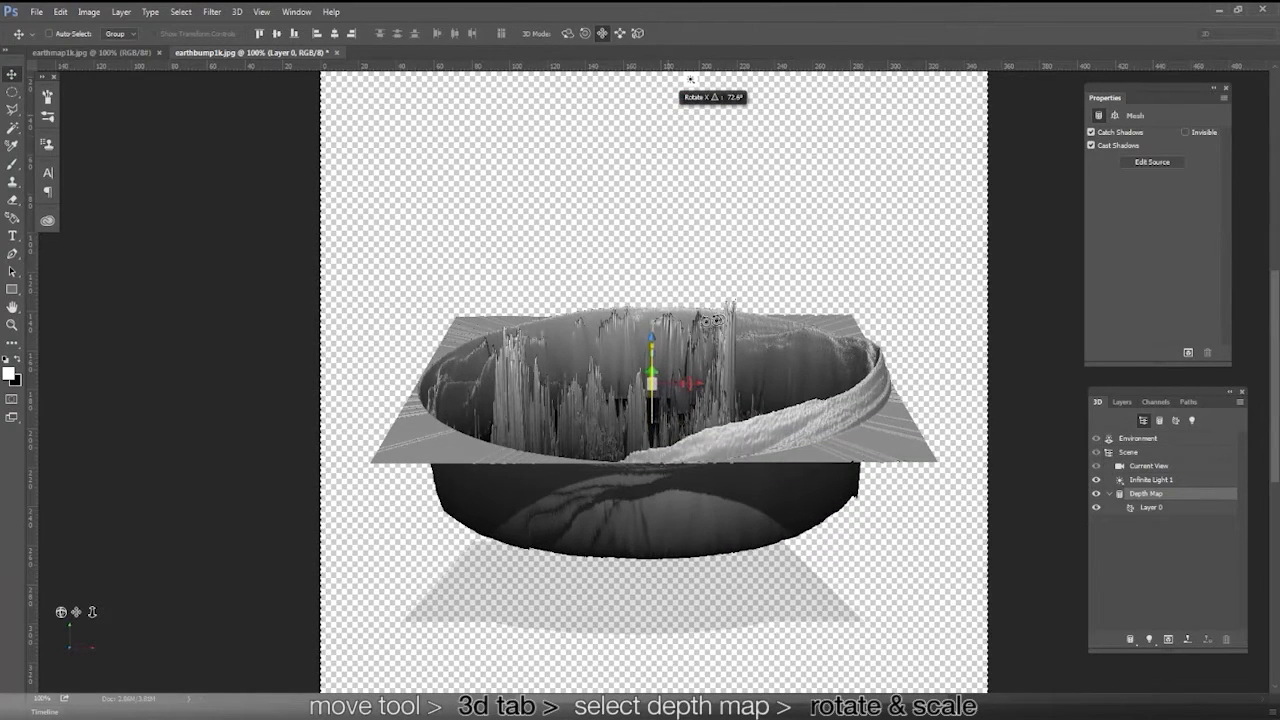
drag(690, 79, 690, 79)
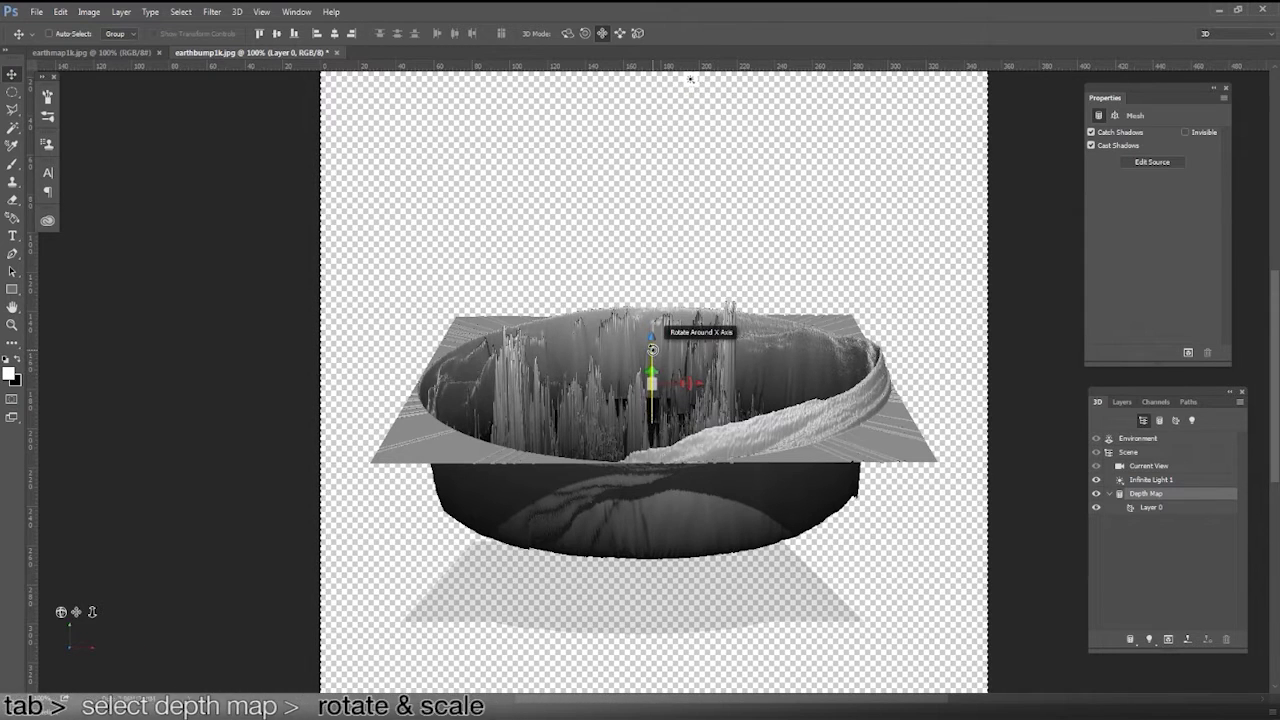
drag(651, 360, 648, 444)
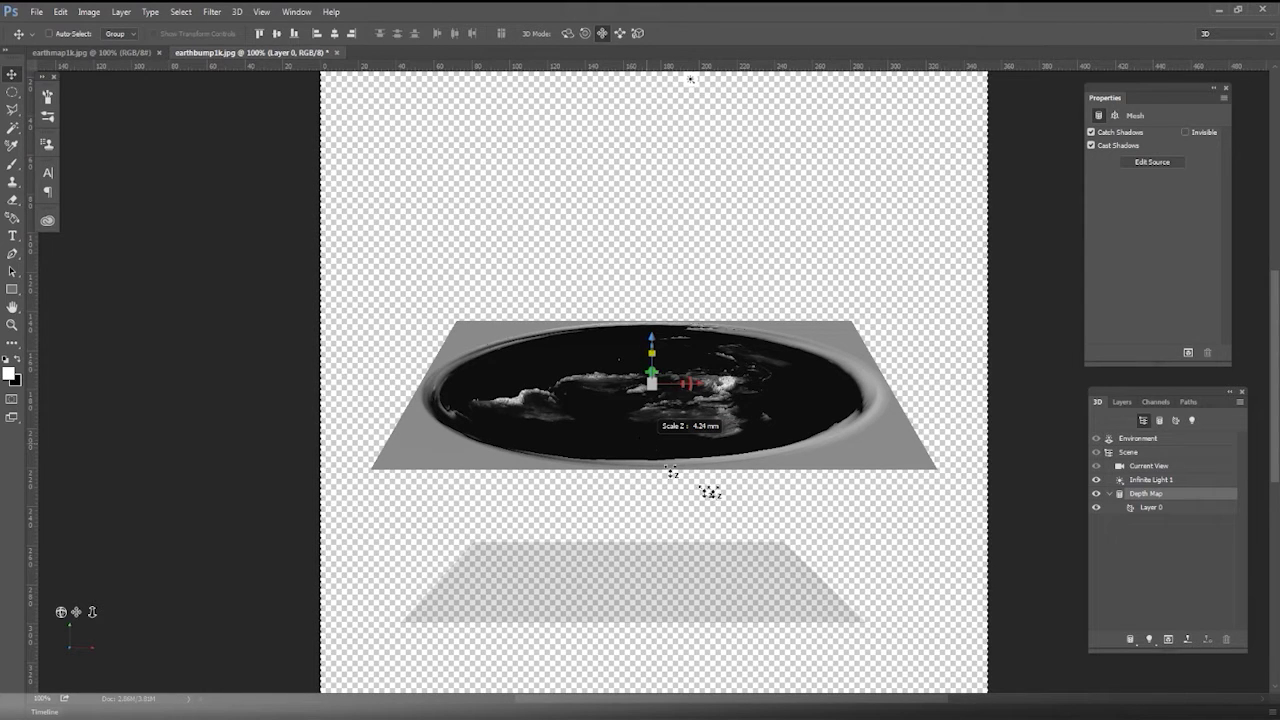
drag(624, 430, 621, 427)
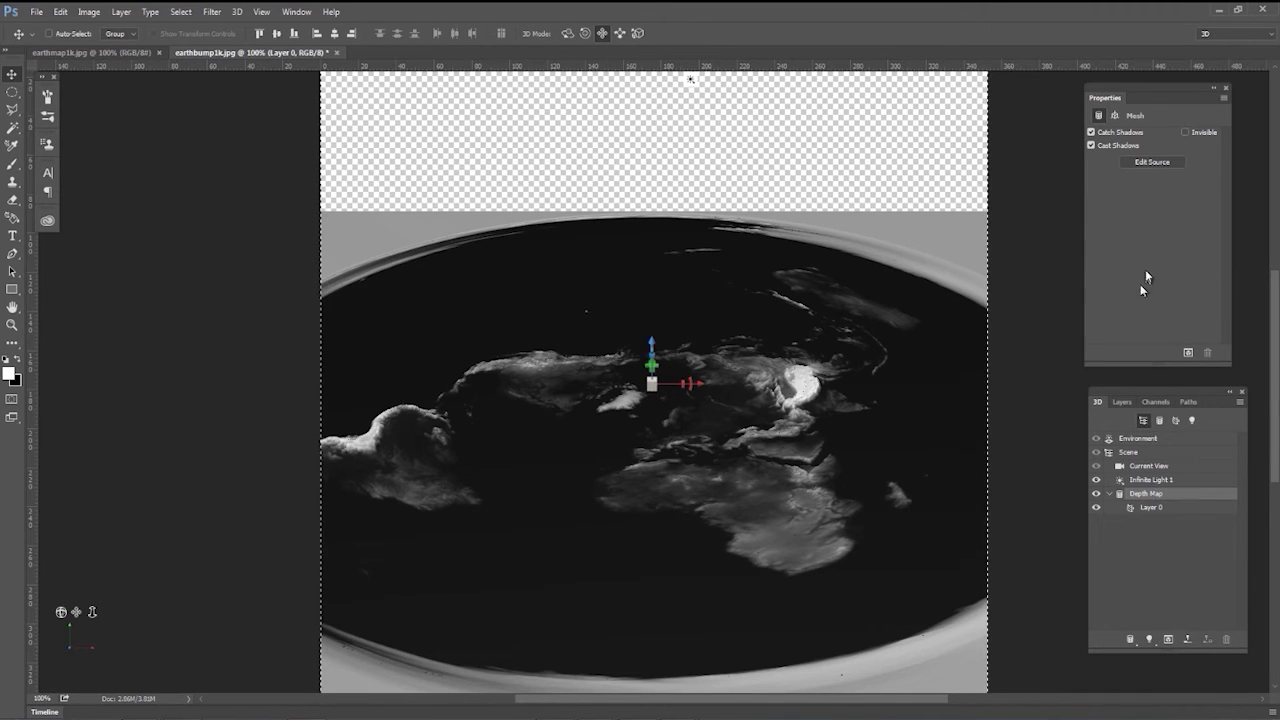
click(1152, 508)
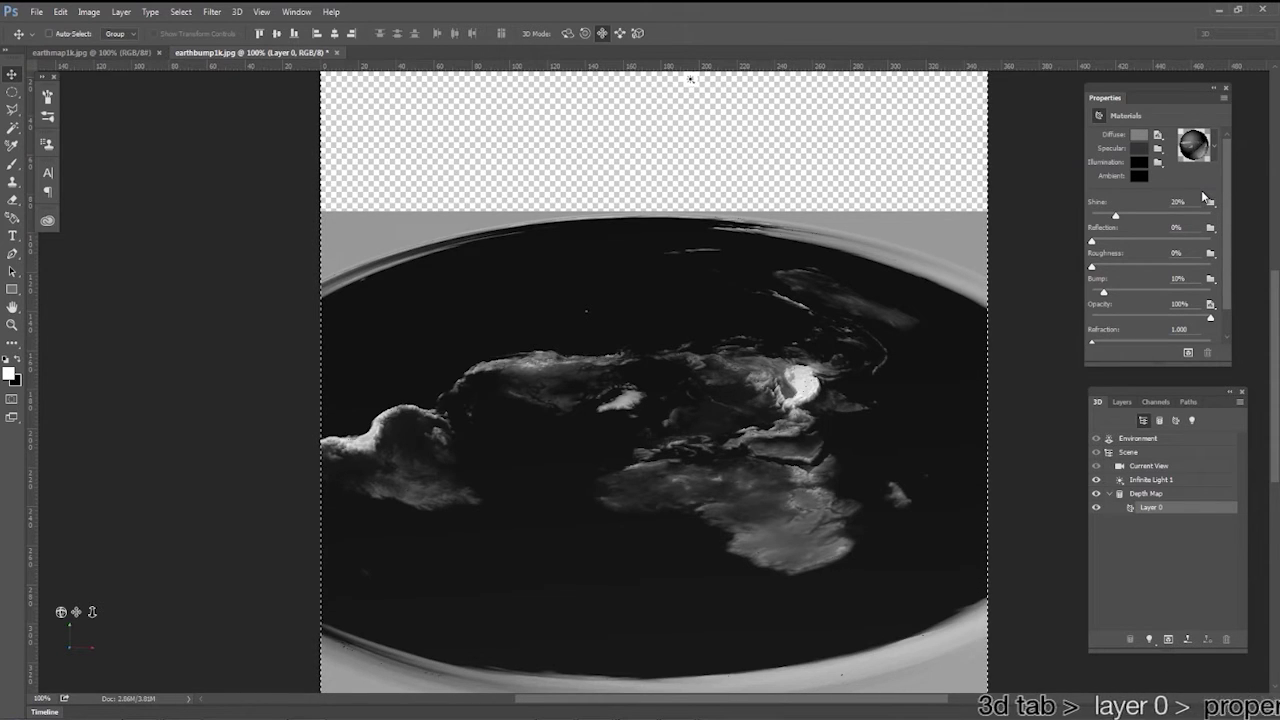
Step: Load earthmap1k as the Layer 0 material's Specular texture
click(1158, 149)
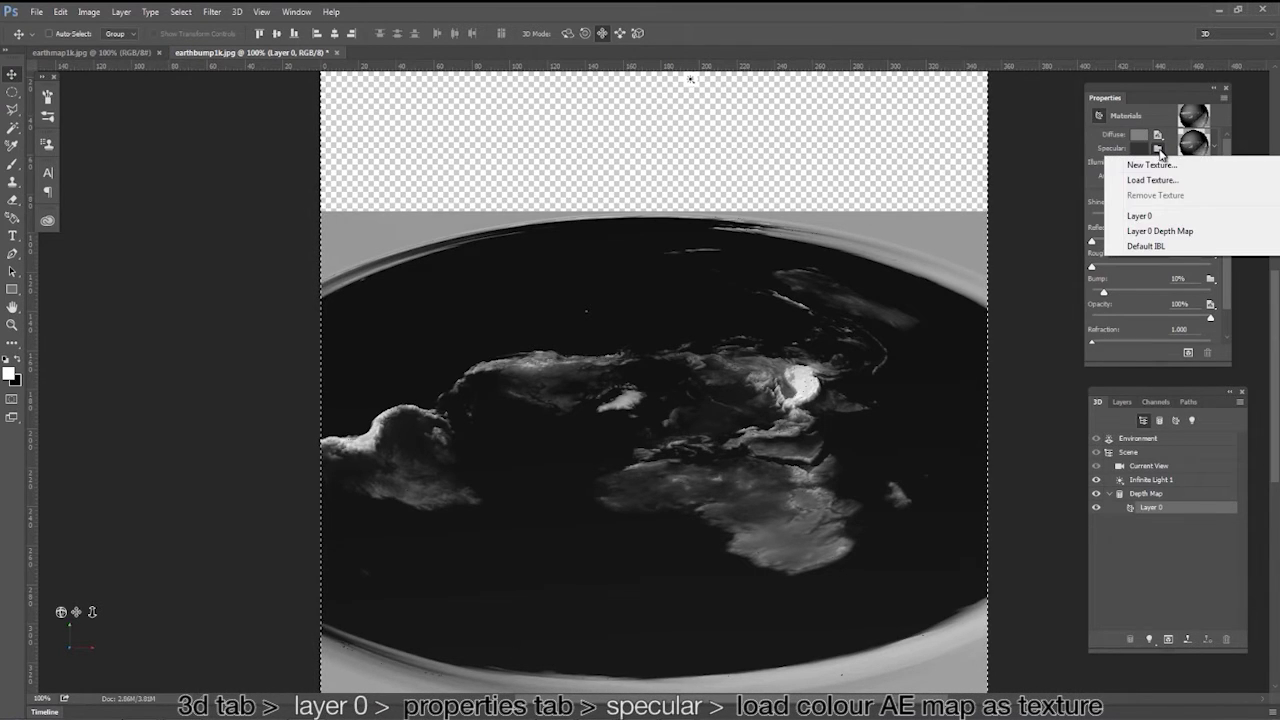
click(1168, 181)
double_click(592, 110)
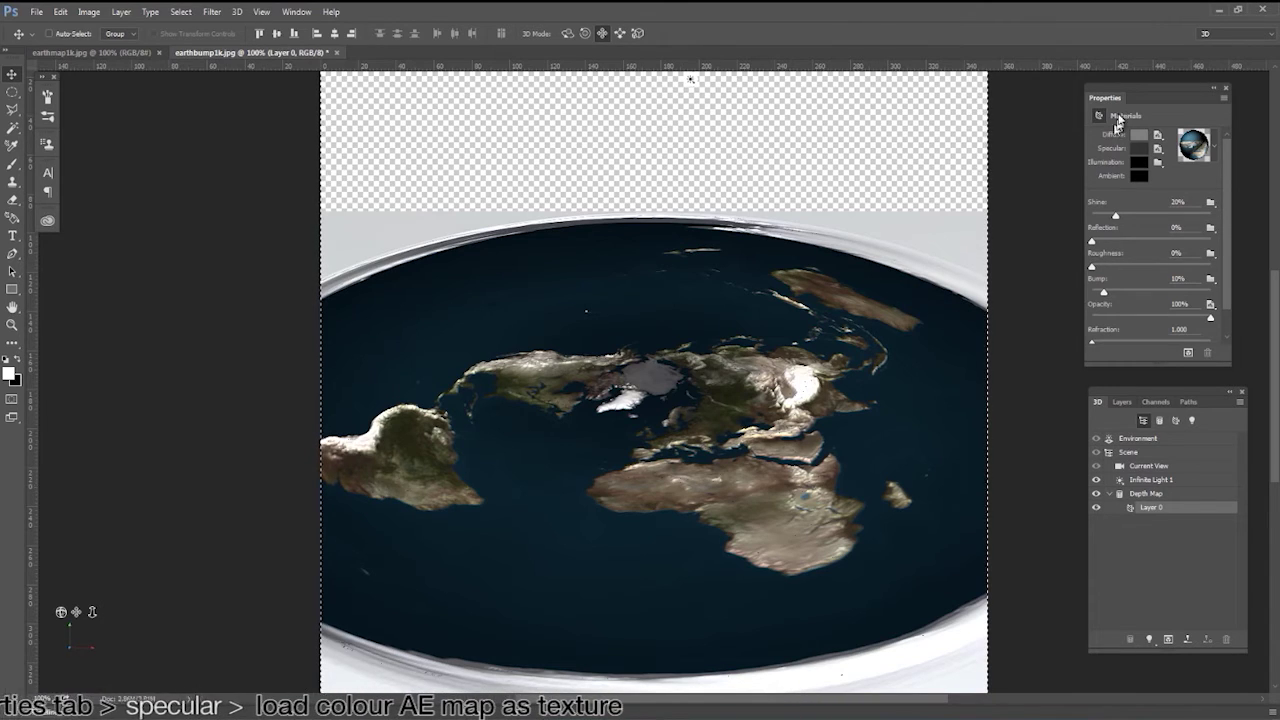
click(1157, 136)
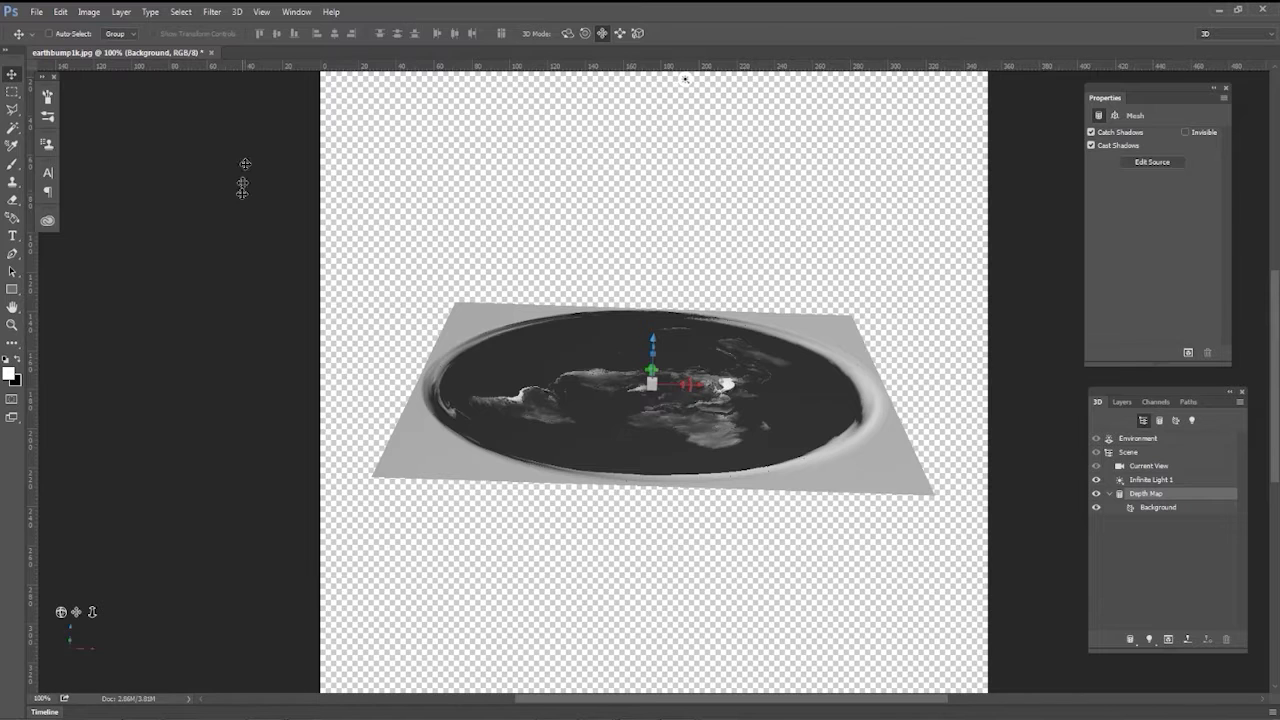
Step: Export the 3D layer in Collada format as earthbump1k.dae
click(238, 12)
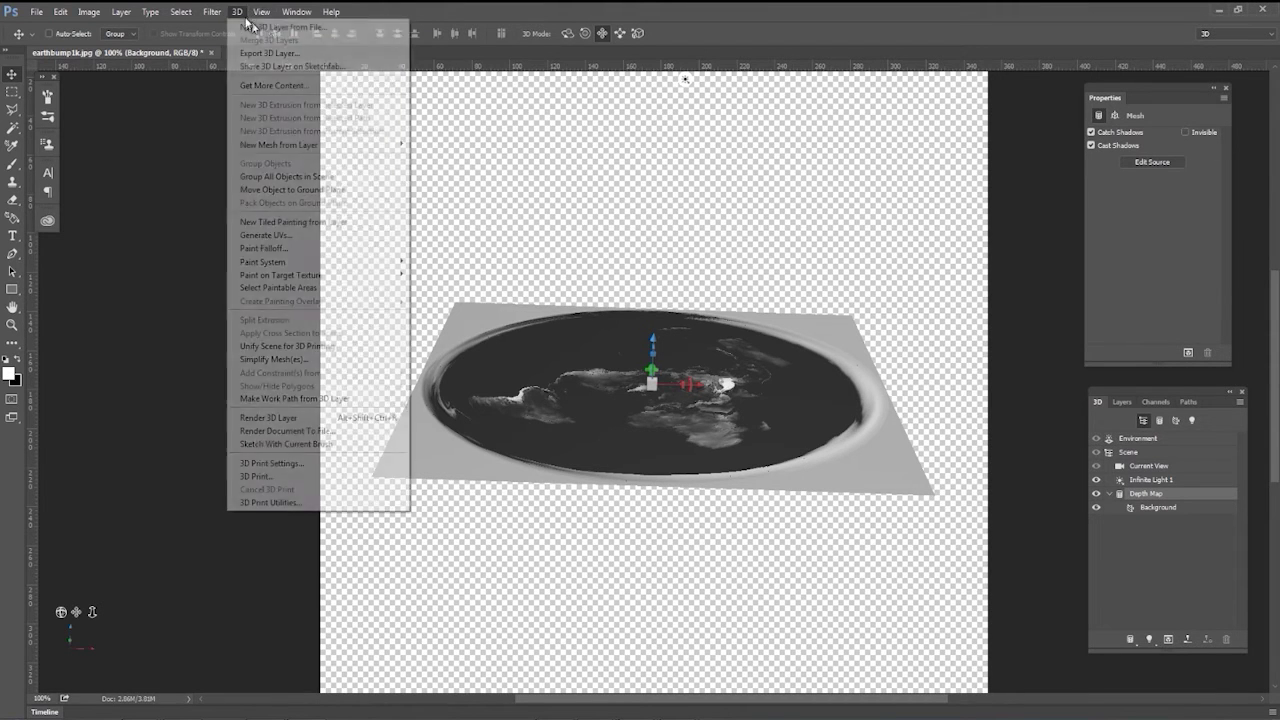
click(244, 54)
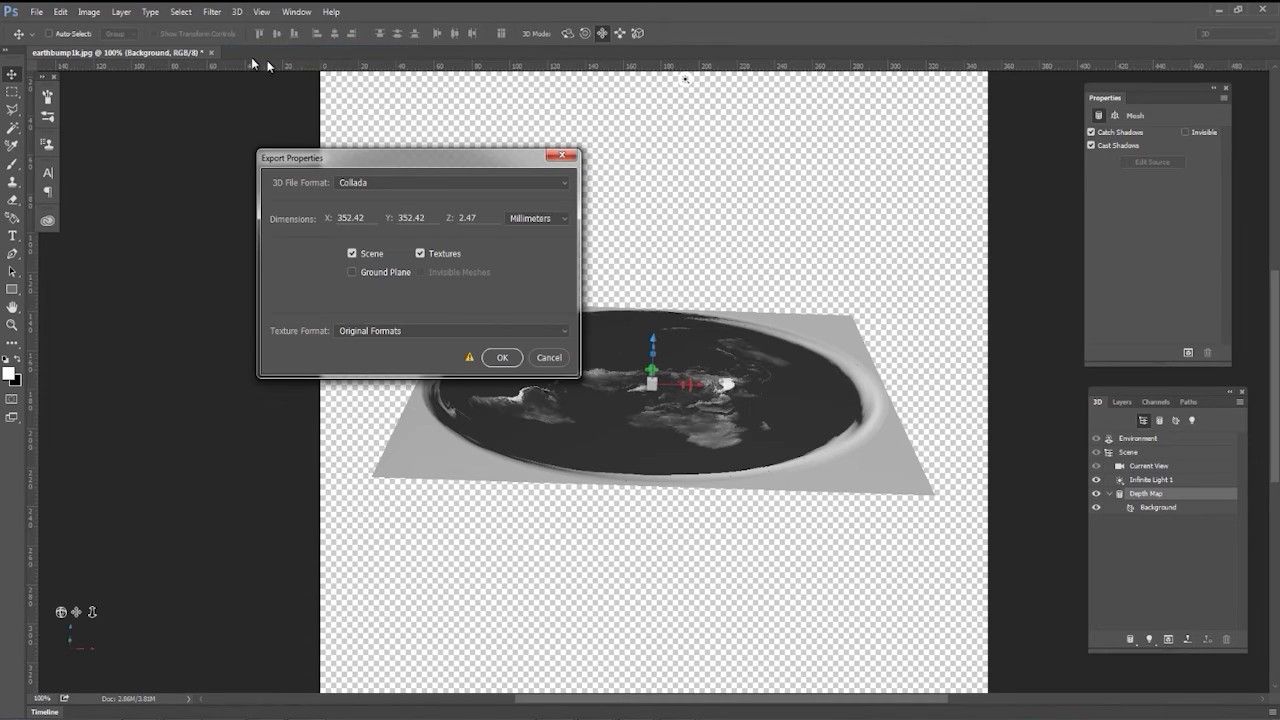
click(500, 361)
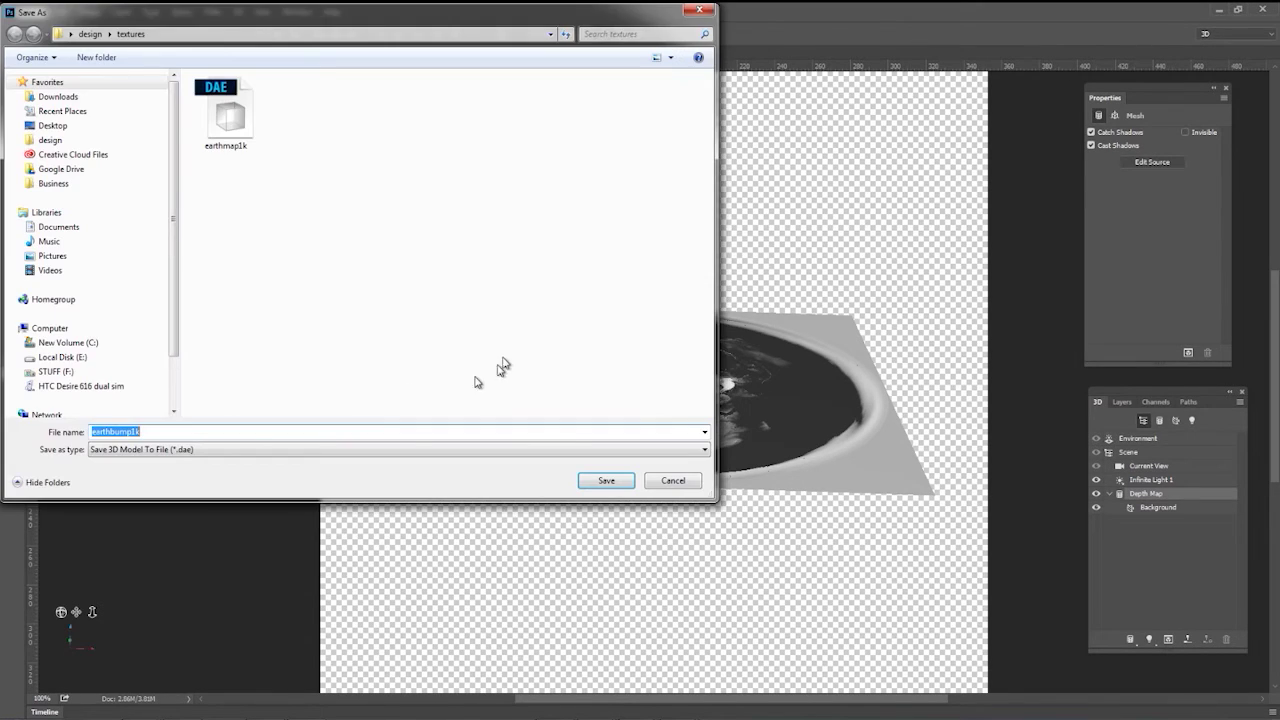
click(673, 481)
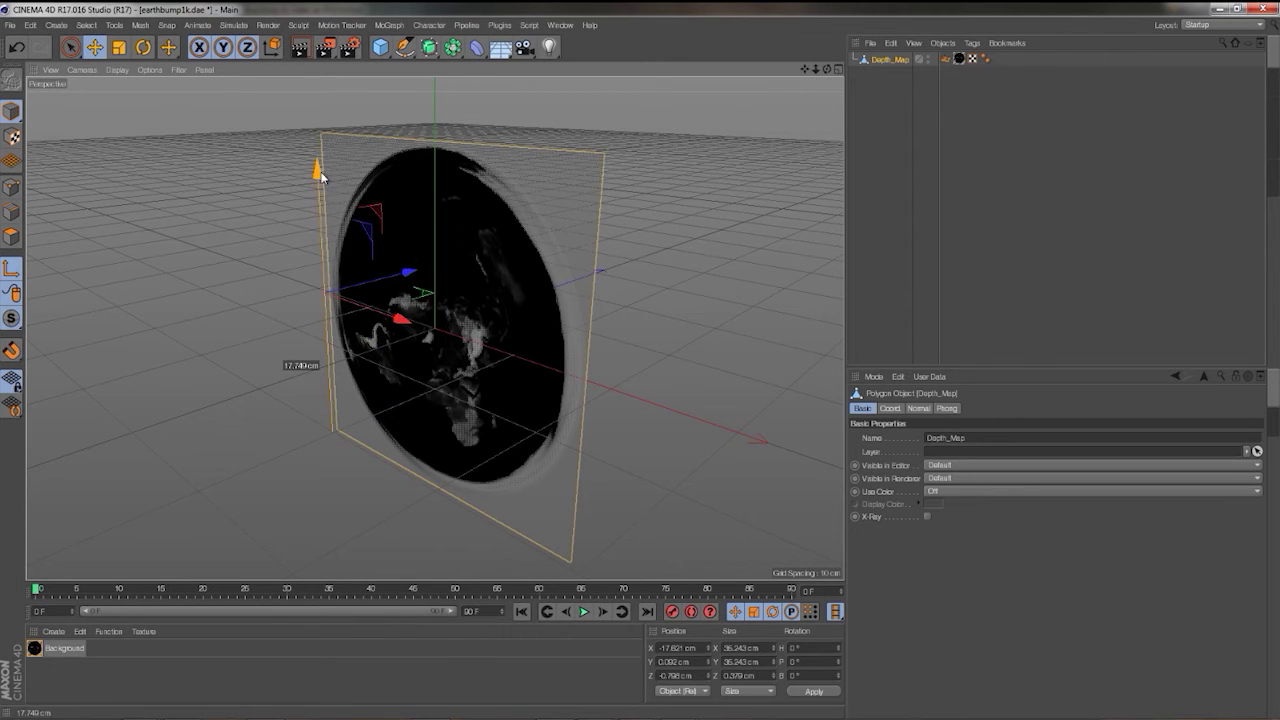
Step: Move the axis to the disc centre and rotate the Depth_Map plane to lie flat
drag(320, 176, 320, 170)
drag(545, 380, 523, 370)
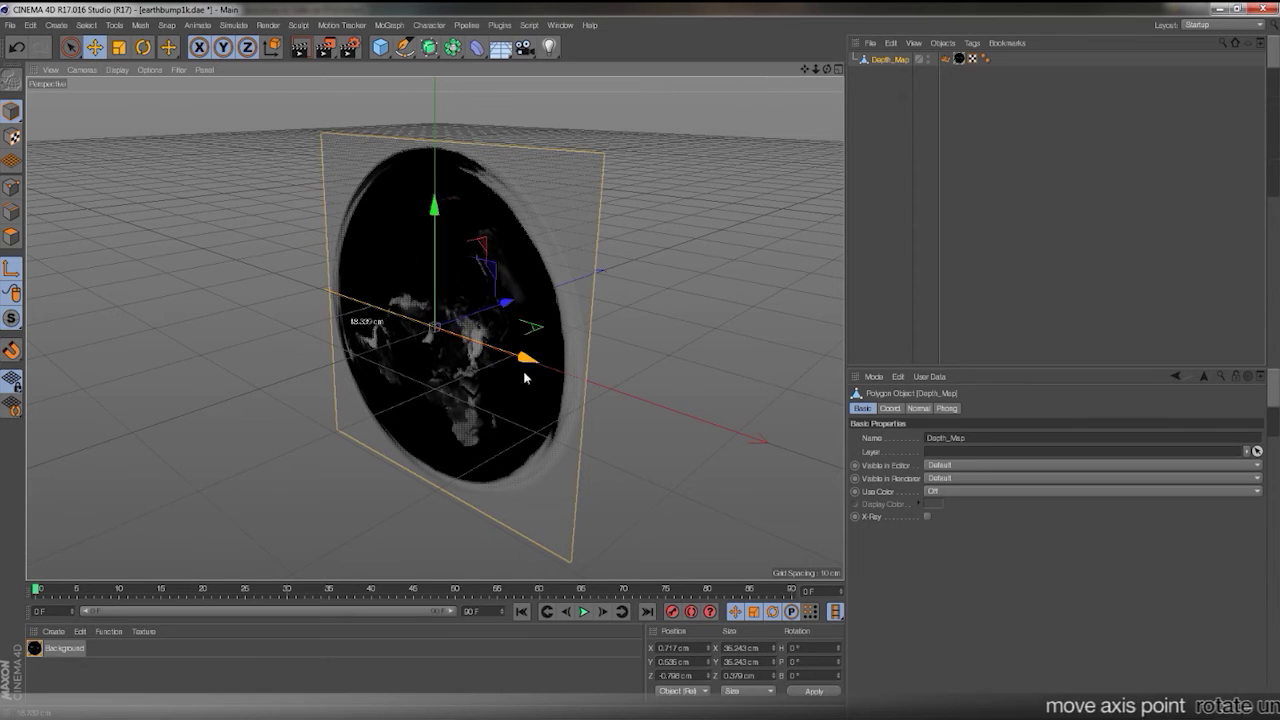
click(143, 47)
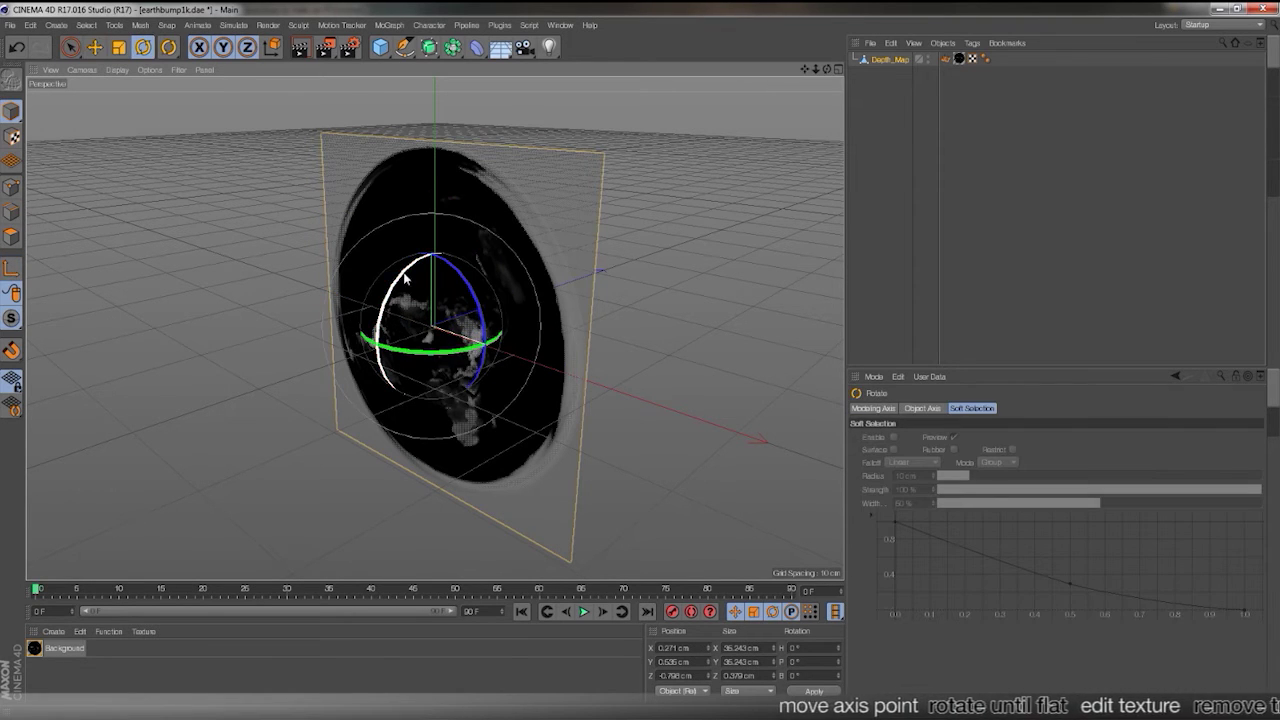
drag(440, 175, 497, 243)
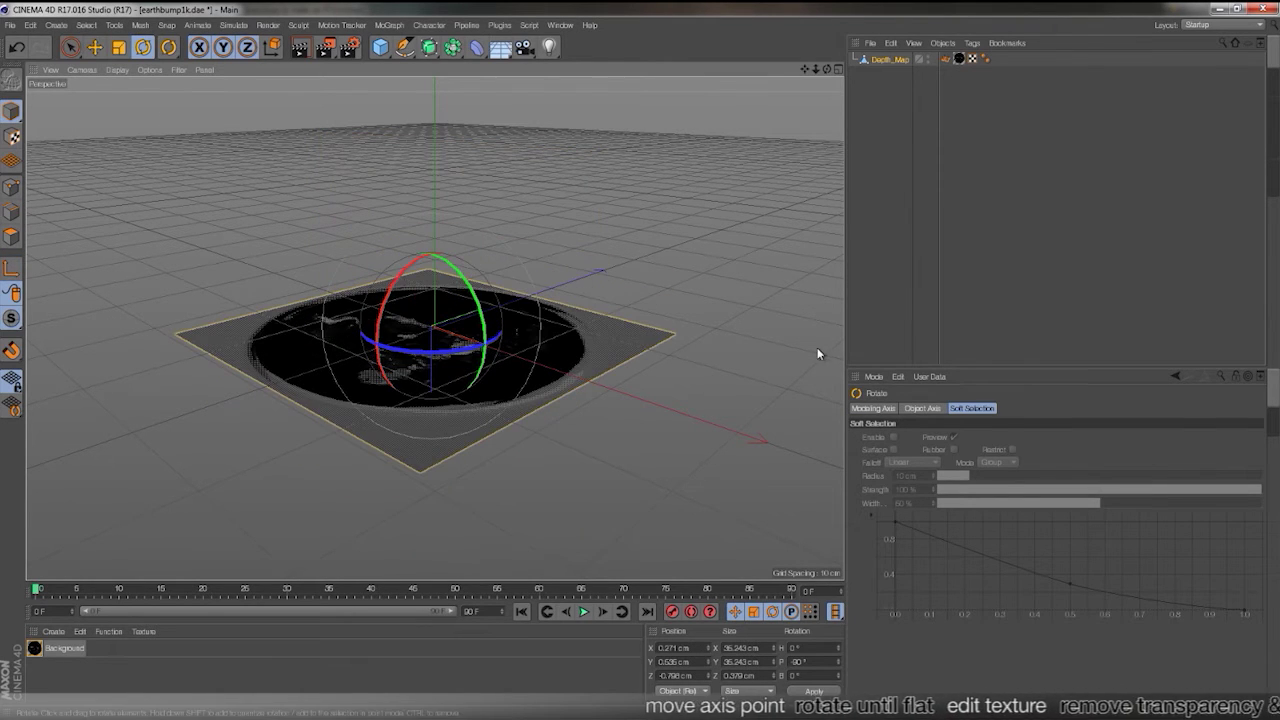
Step: Turn off Transparency and Luminance and enable Bump on the Background material
click(45, 648)
click(872, 408)
click(985, 561)
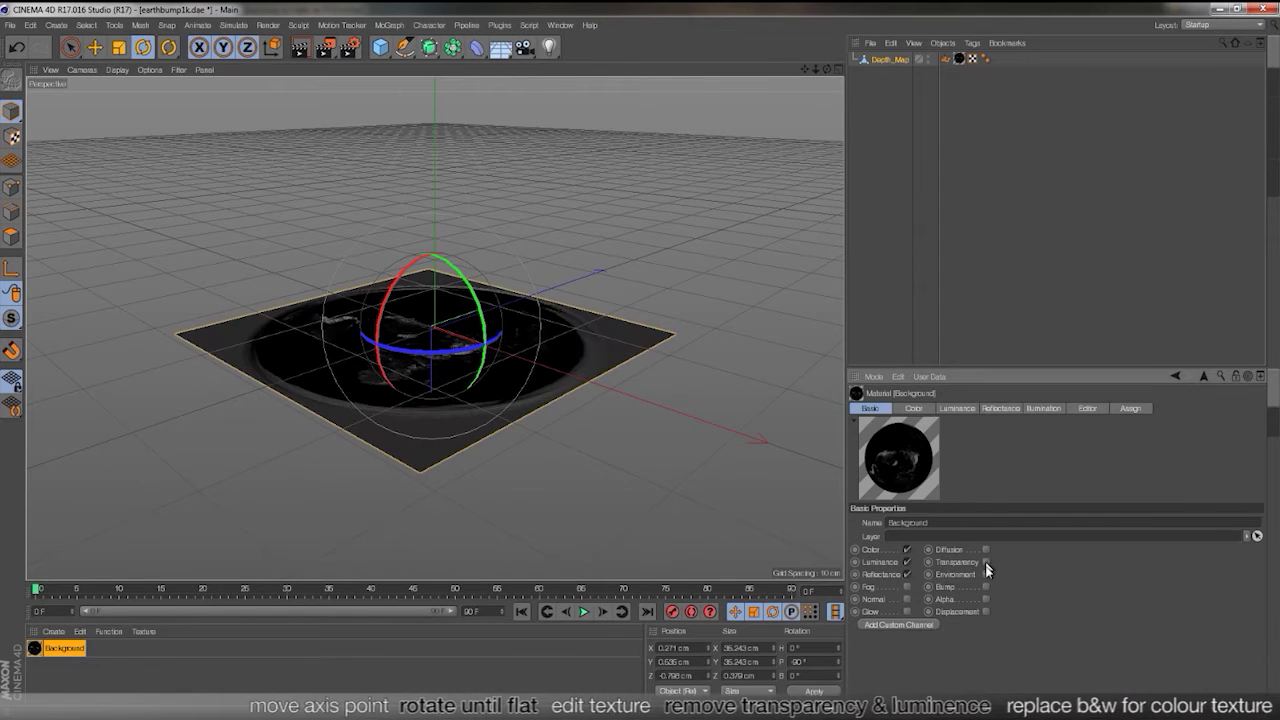
click(906, 561)
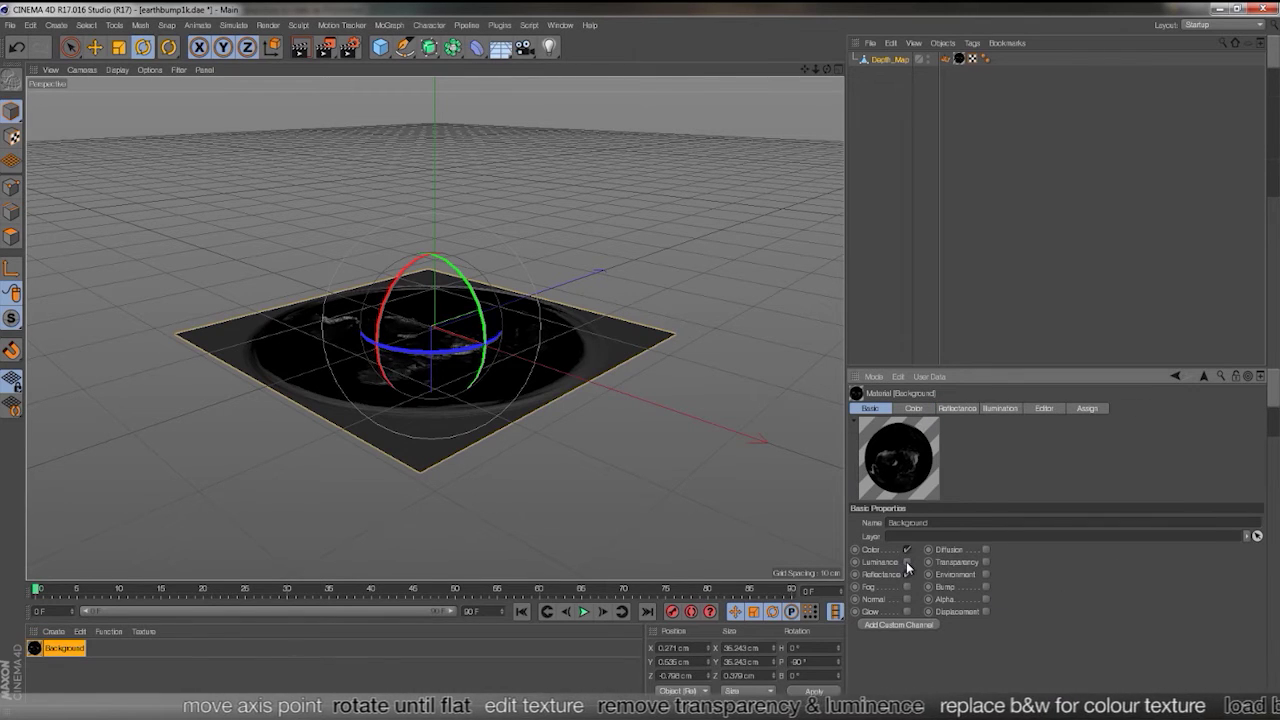
click(985, 586)
Step: Swap the Color texture for the colour earth map and load the black-and-white map as bump
click(913, 408)
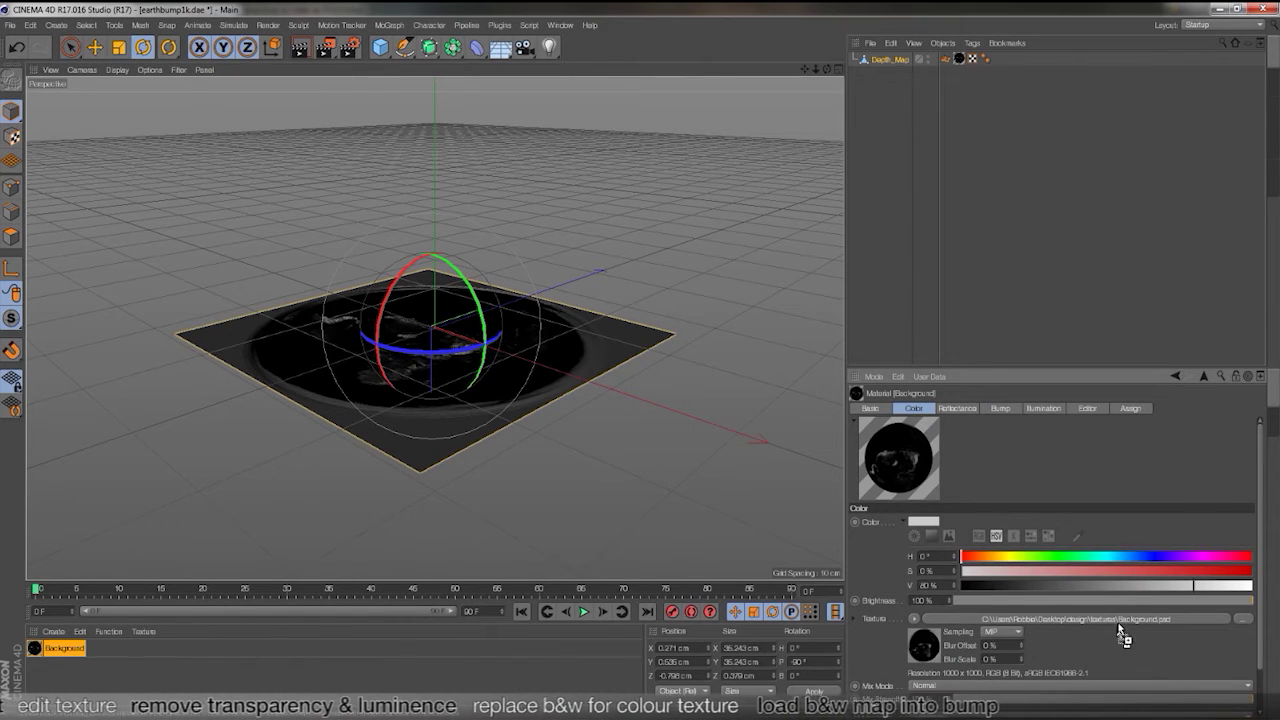
drag(1123, 631, 1116, 623)
click(1000, 408)
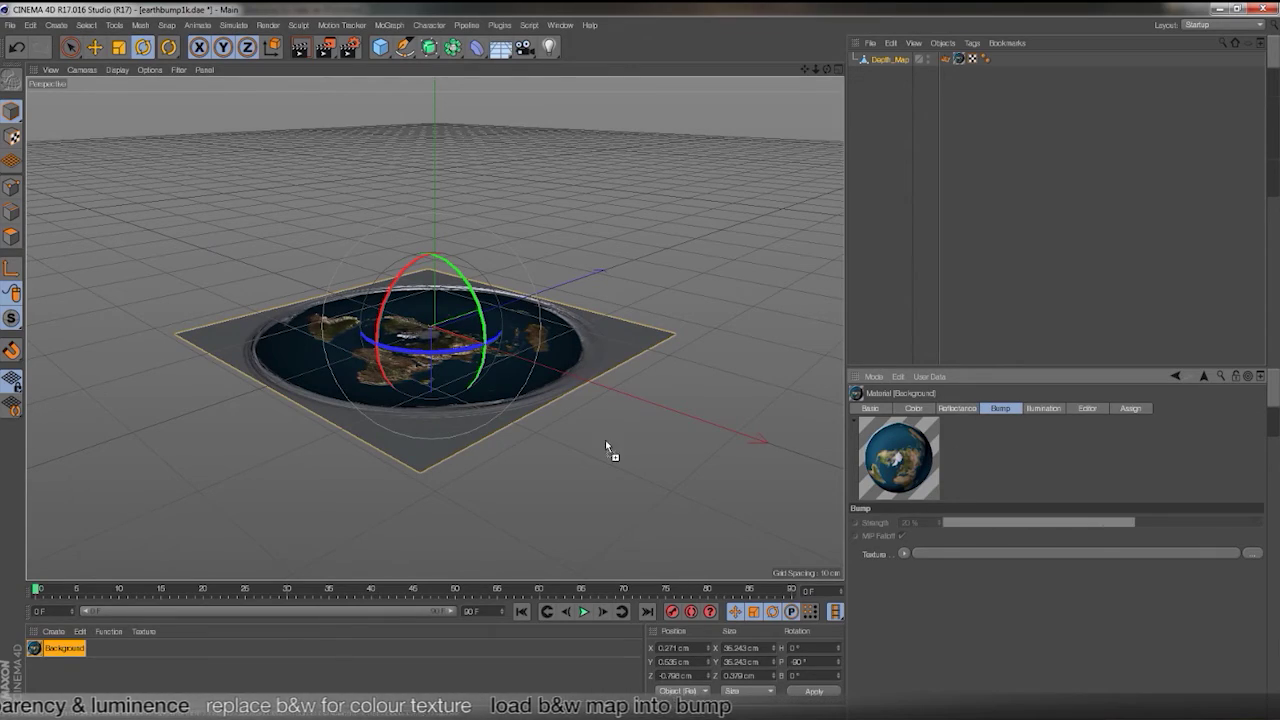
click(1001, 552)
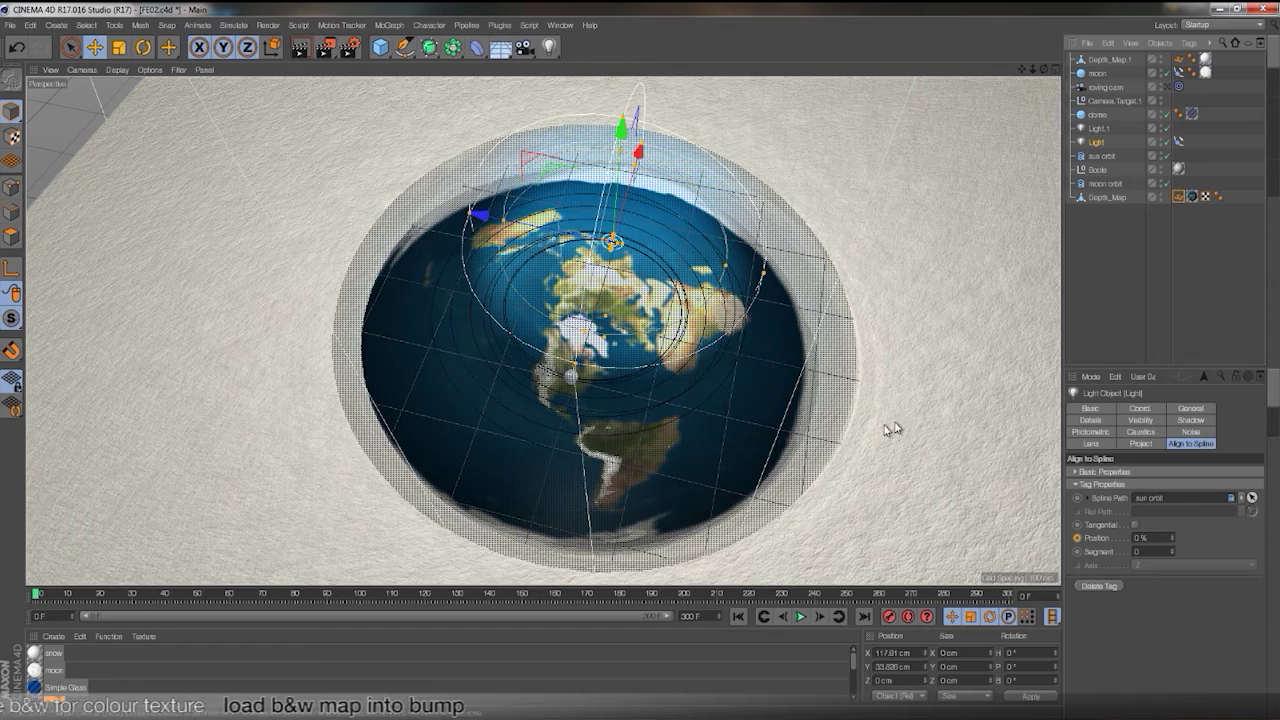
Step: Orbit and zoom to frame the dome and disc, then render a live preview
drag(905, 419, 835, 330)
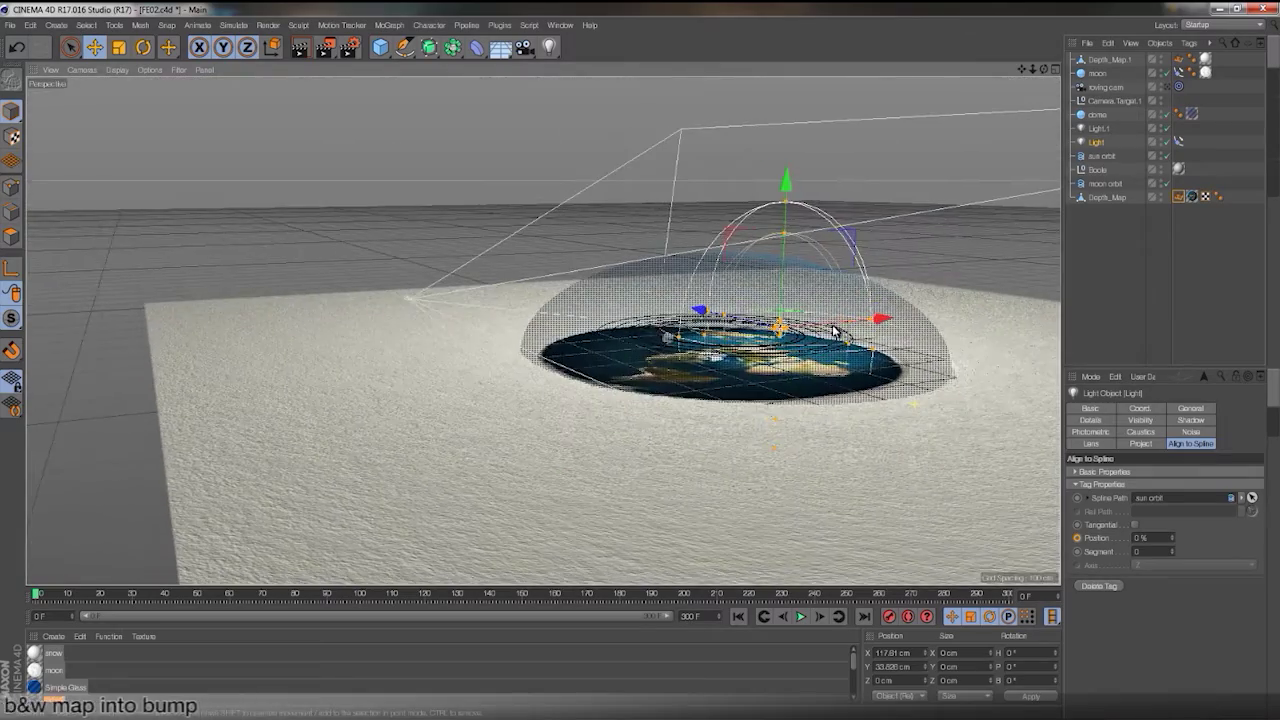
drag(908, 316, 640, 428)
scroll(774, 410, up, 10)
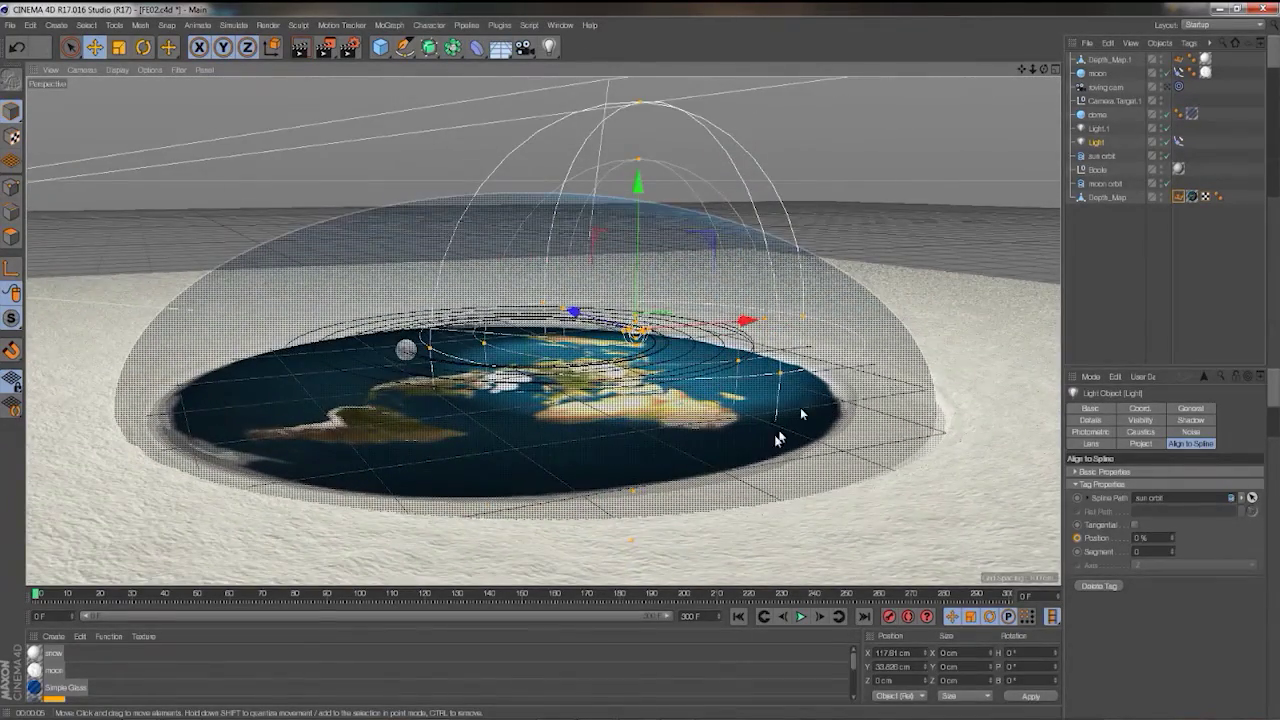
scroll(757, 450, up, 1)
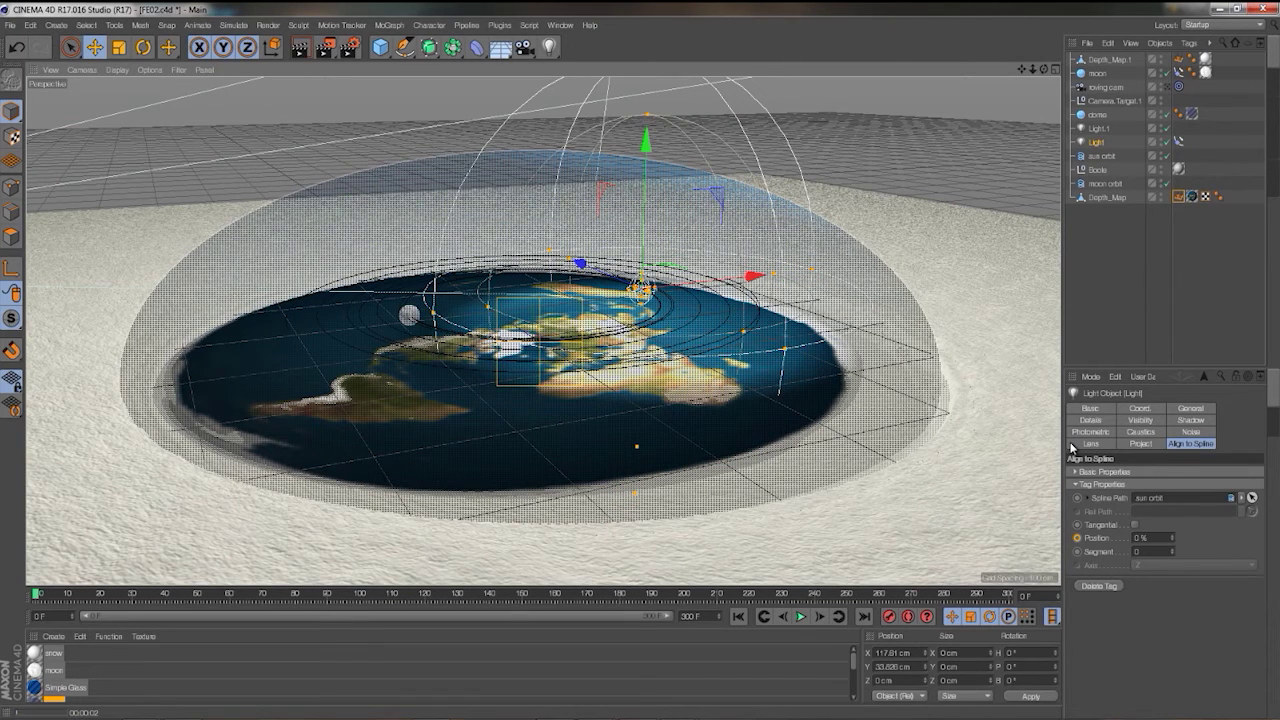
key(alt+r)
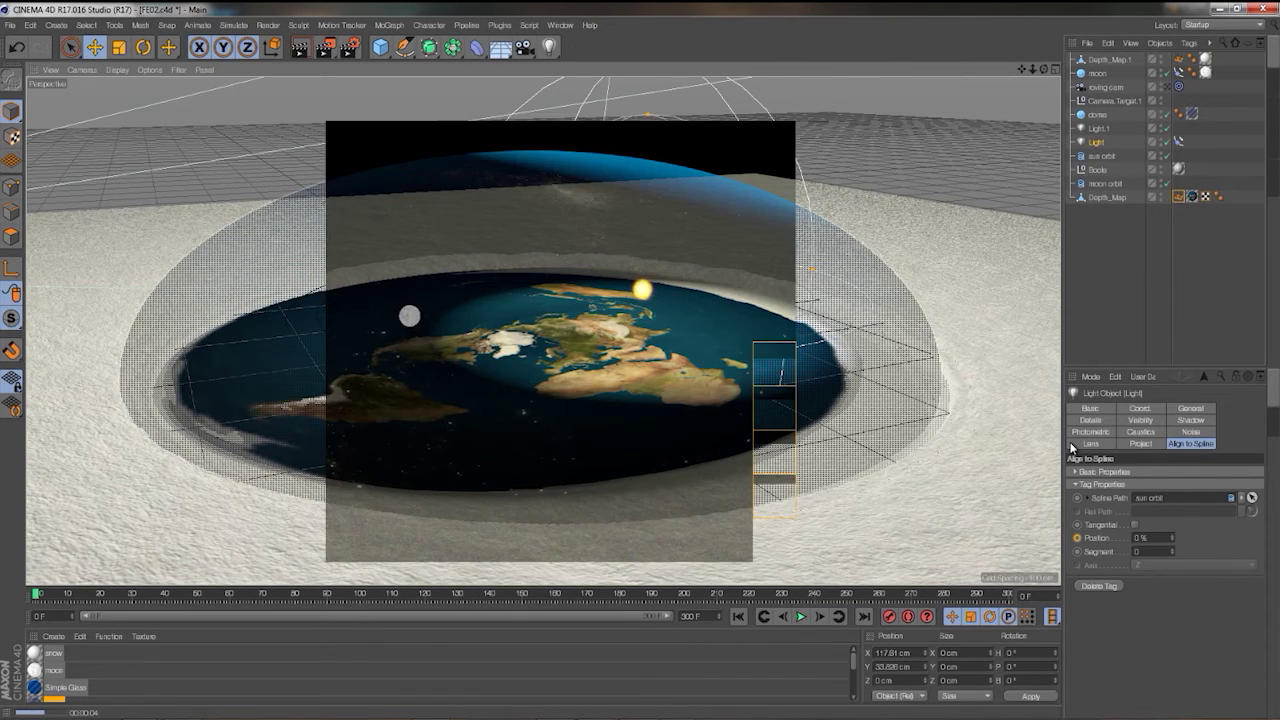